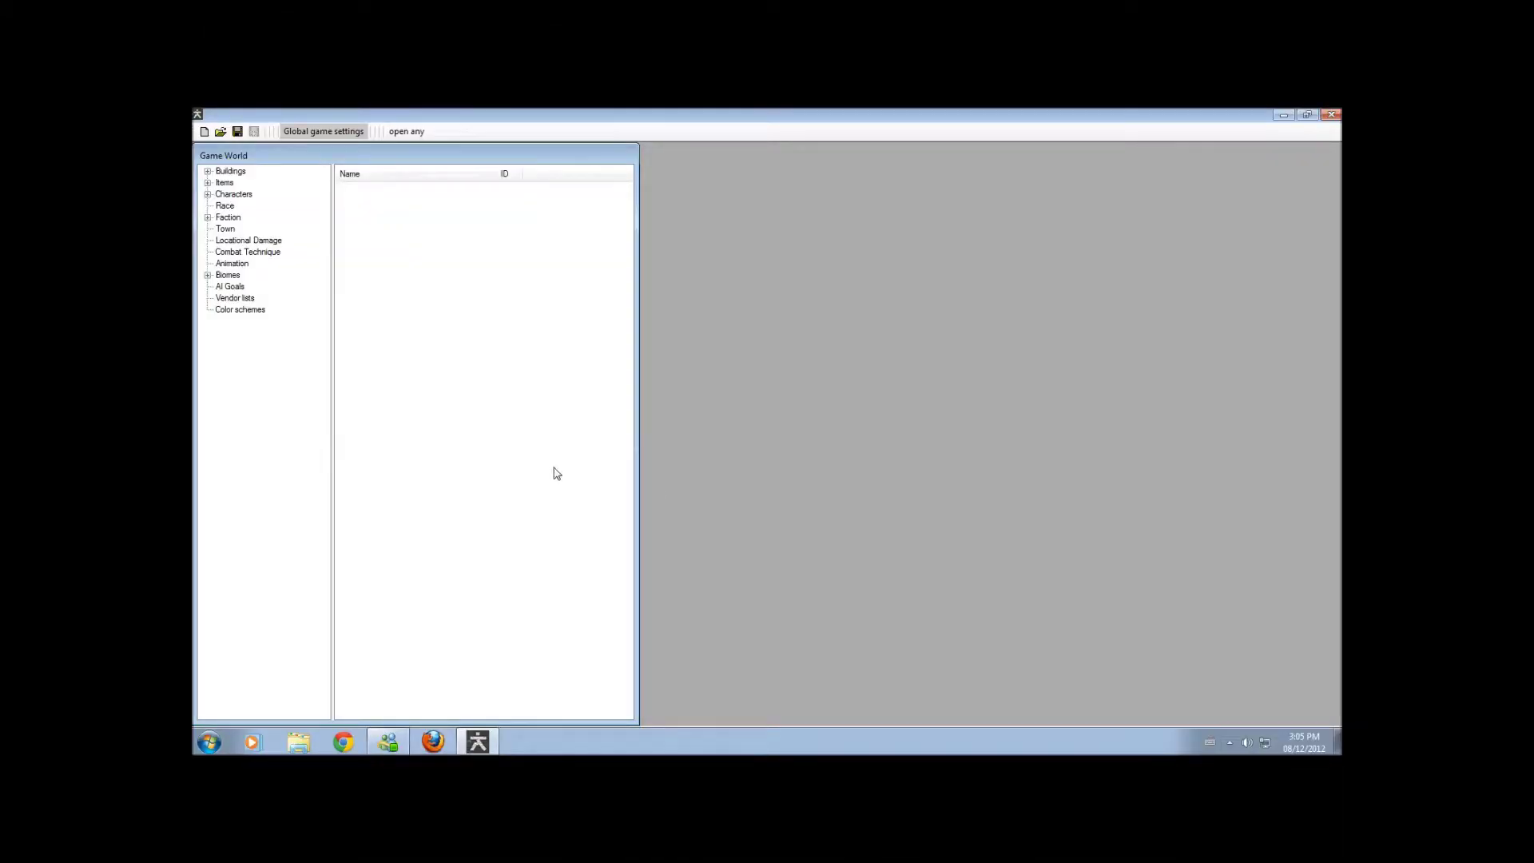
# Start a new mod file, bringing up the Save New File dialog in Kenshi's data folder
pyautogui.click(1228, 741)
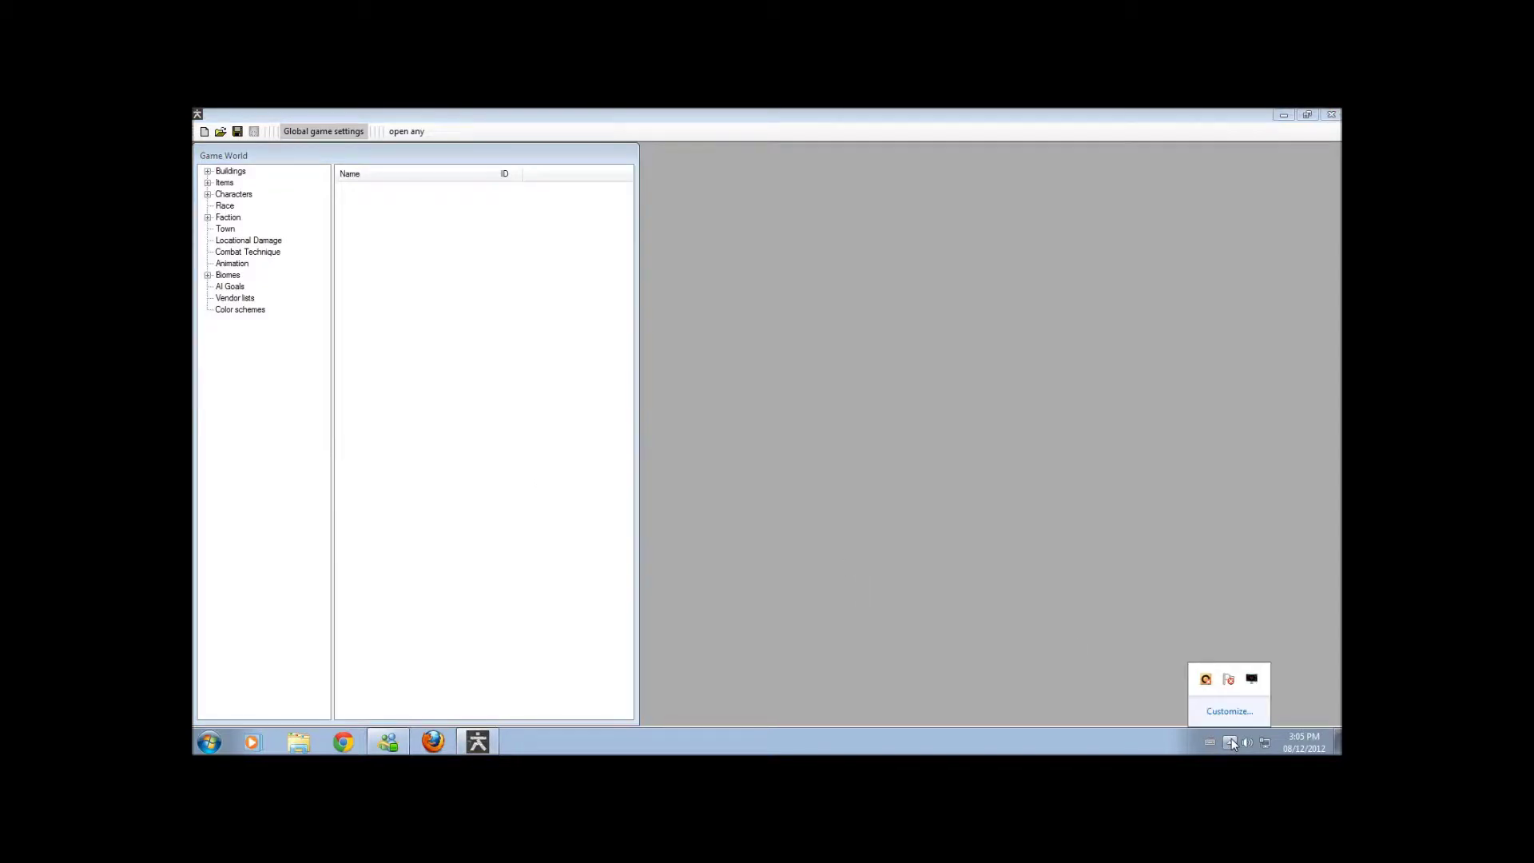
pyautogui.click(1007, 524)
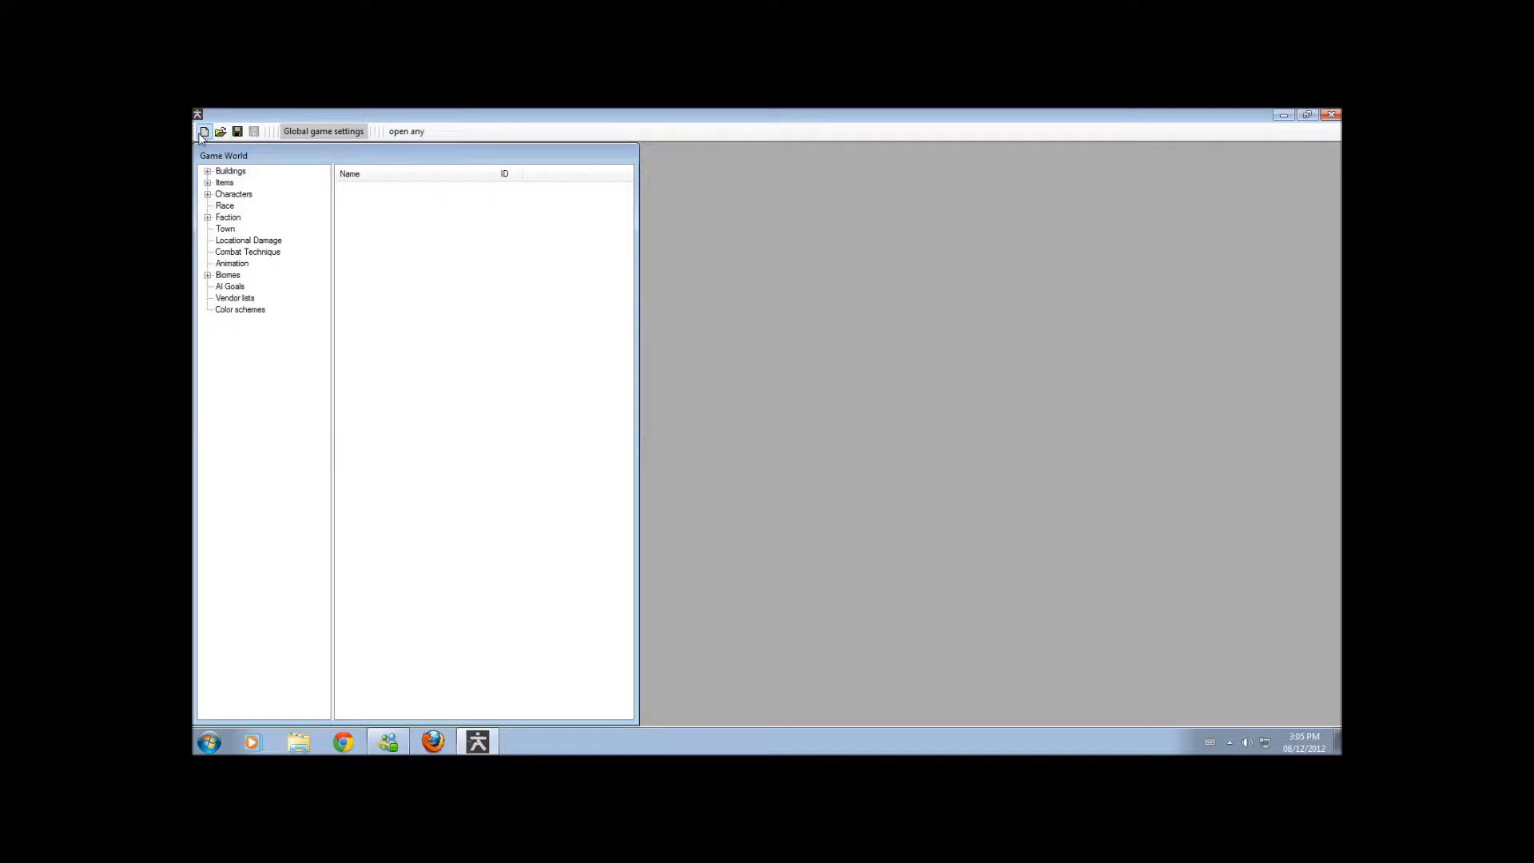
# Save the new empty mod as youtube.mod in Kenshi's data folder
pyautogui.click(204, 133)
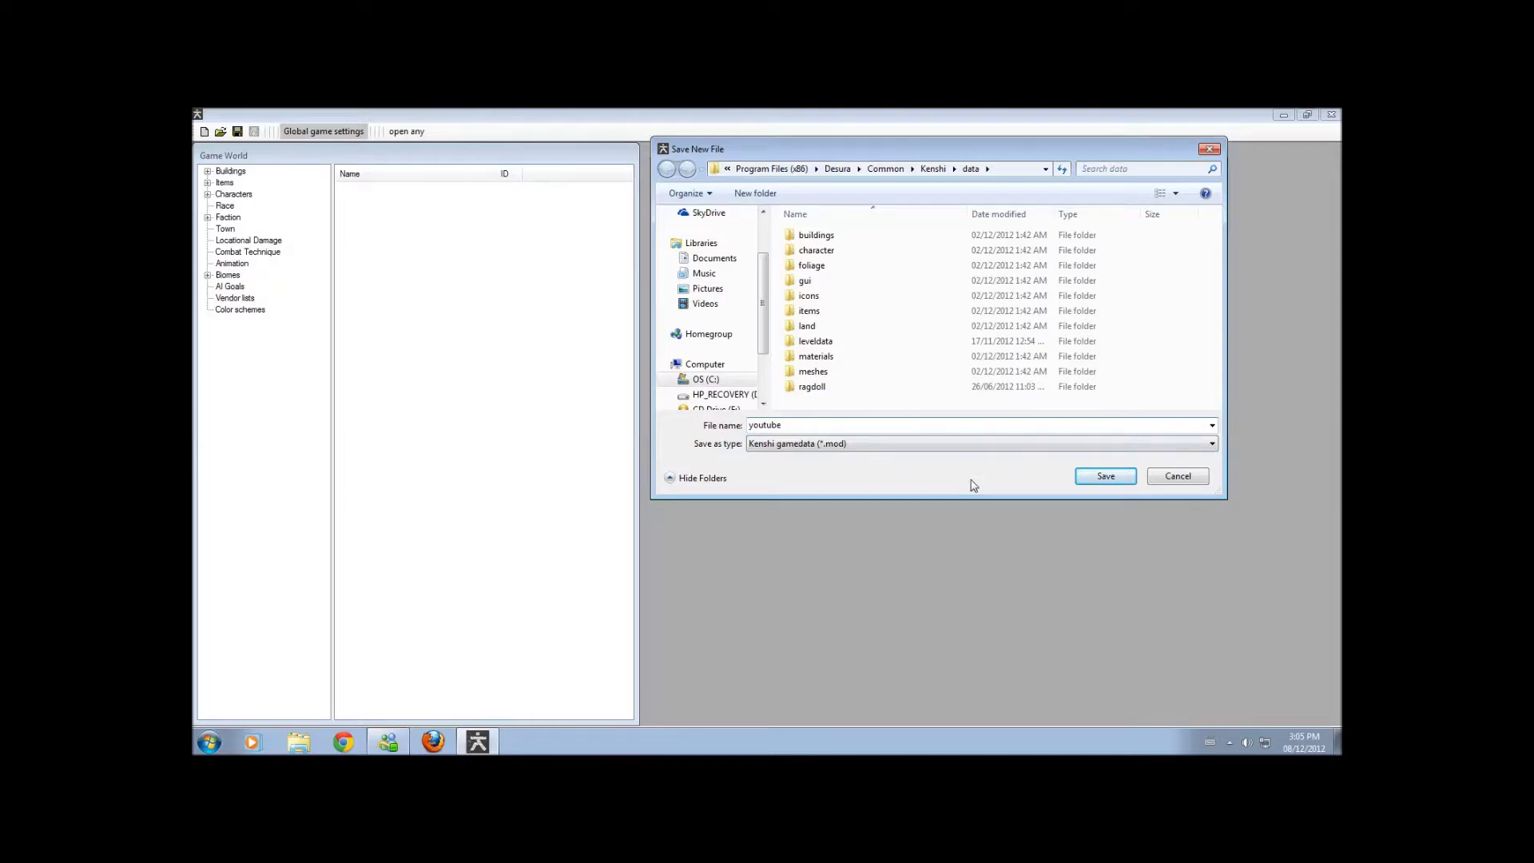
pyautogui.click(1108, 480)
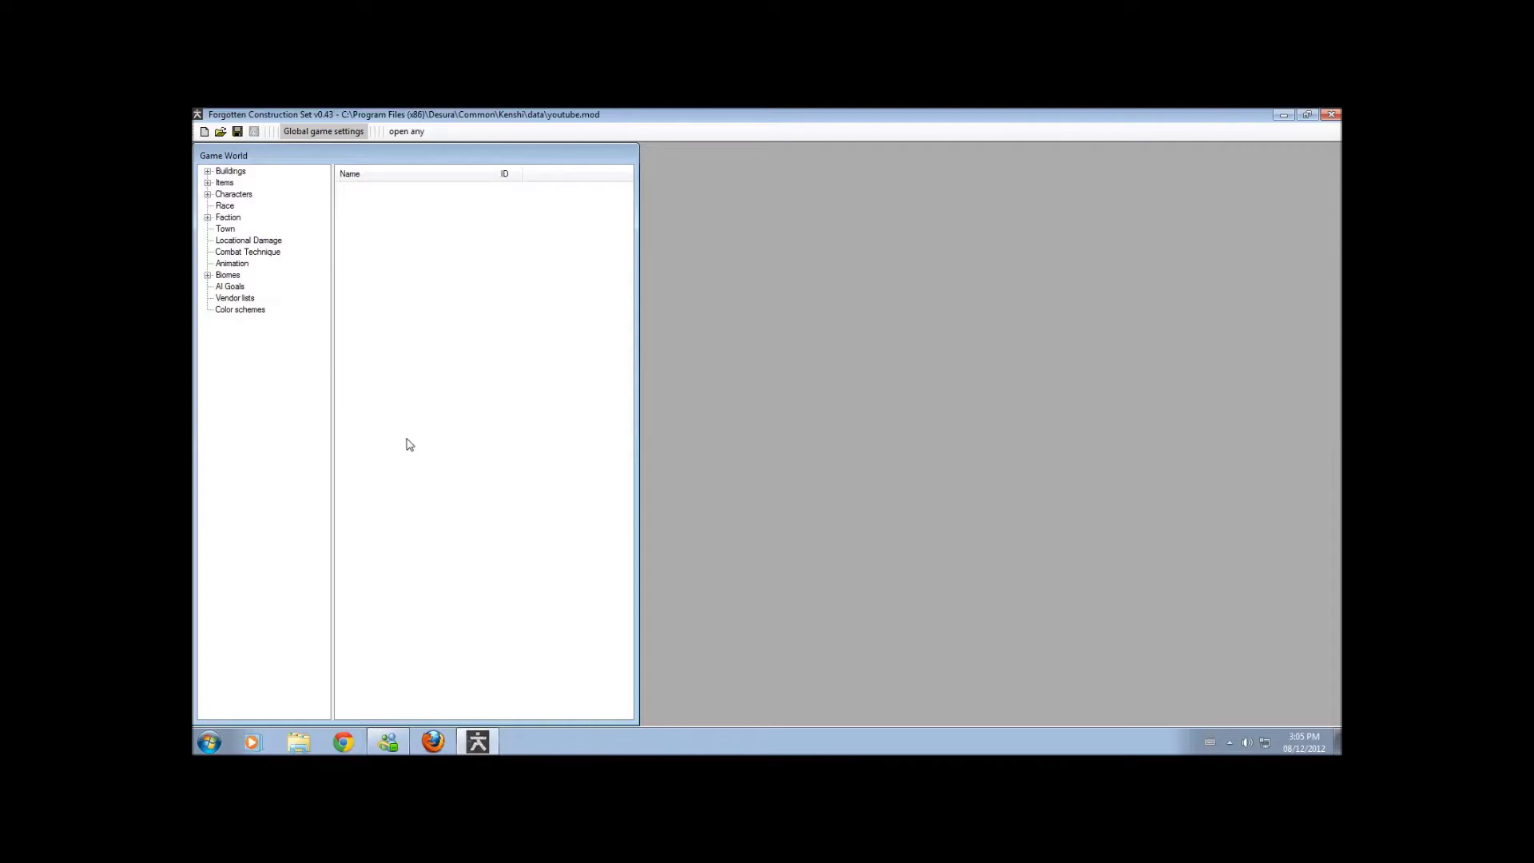
# Load youtube.mod together with gamedata.base from the data files list
pyautogui.click(220, 132)
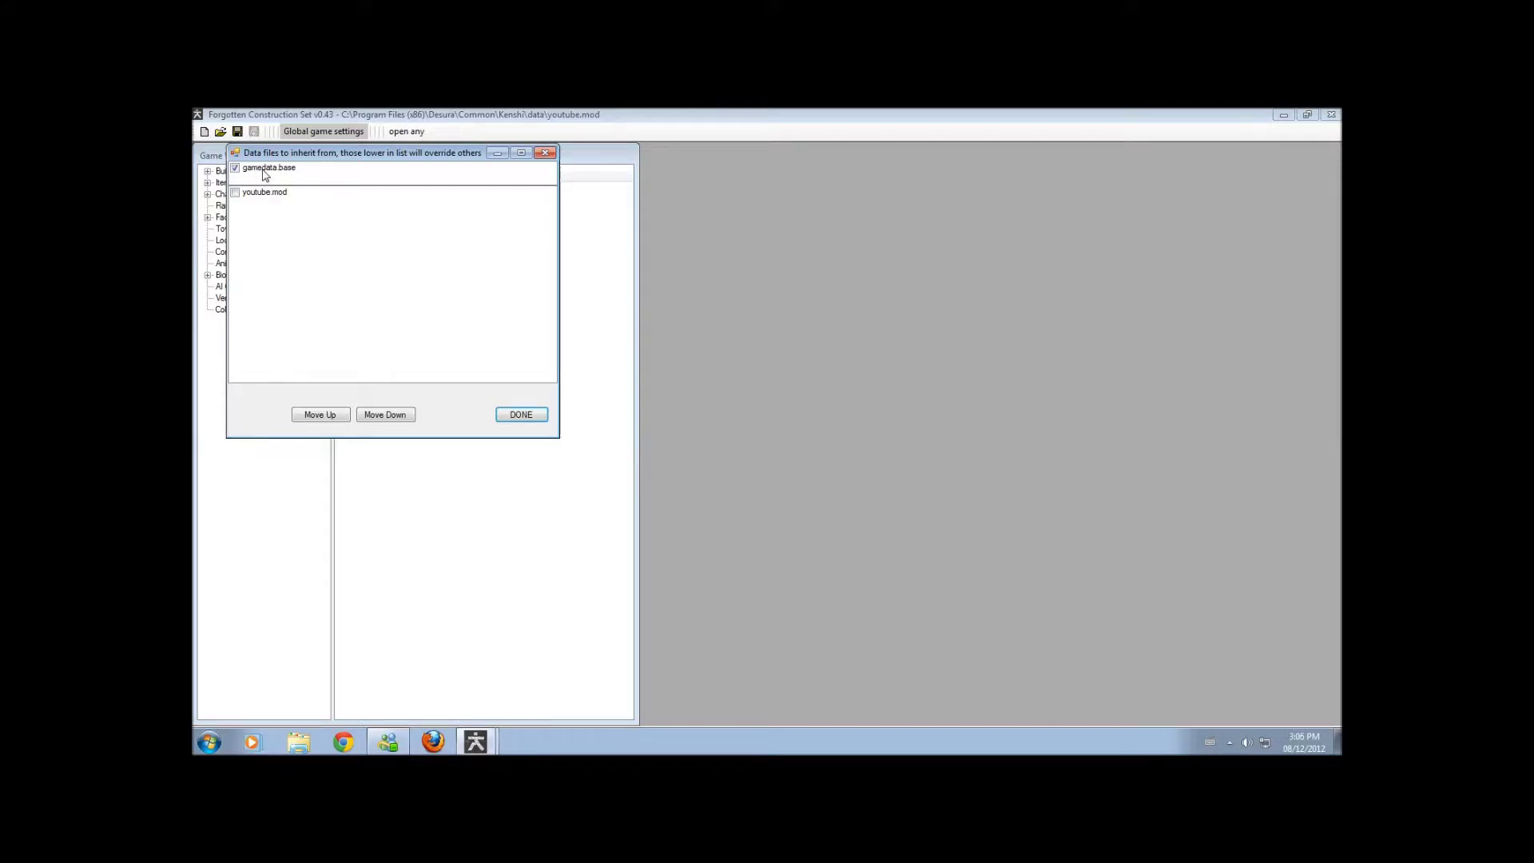
pyautogui.click(235, 193)
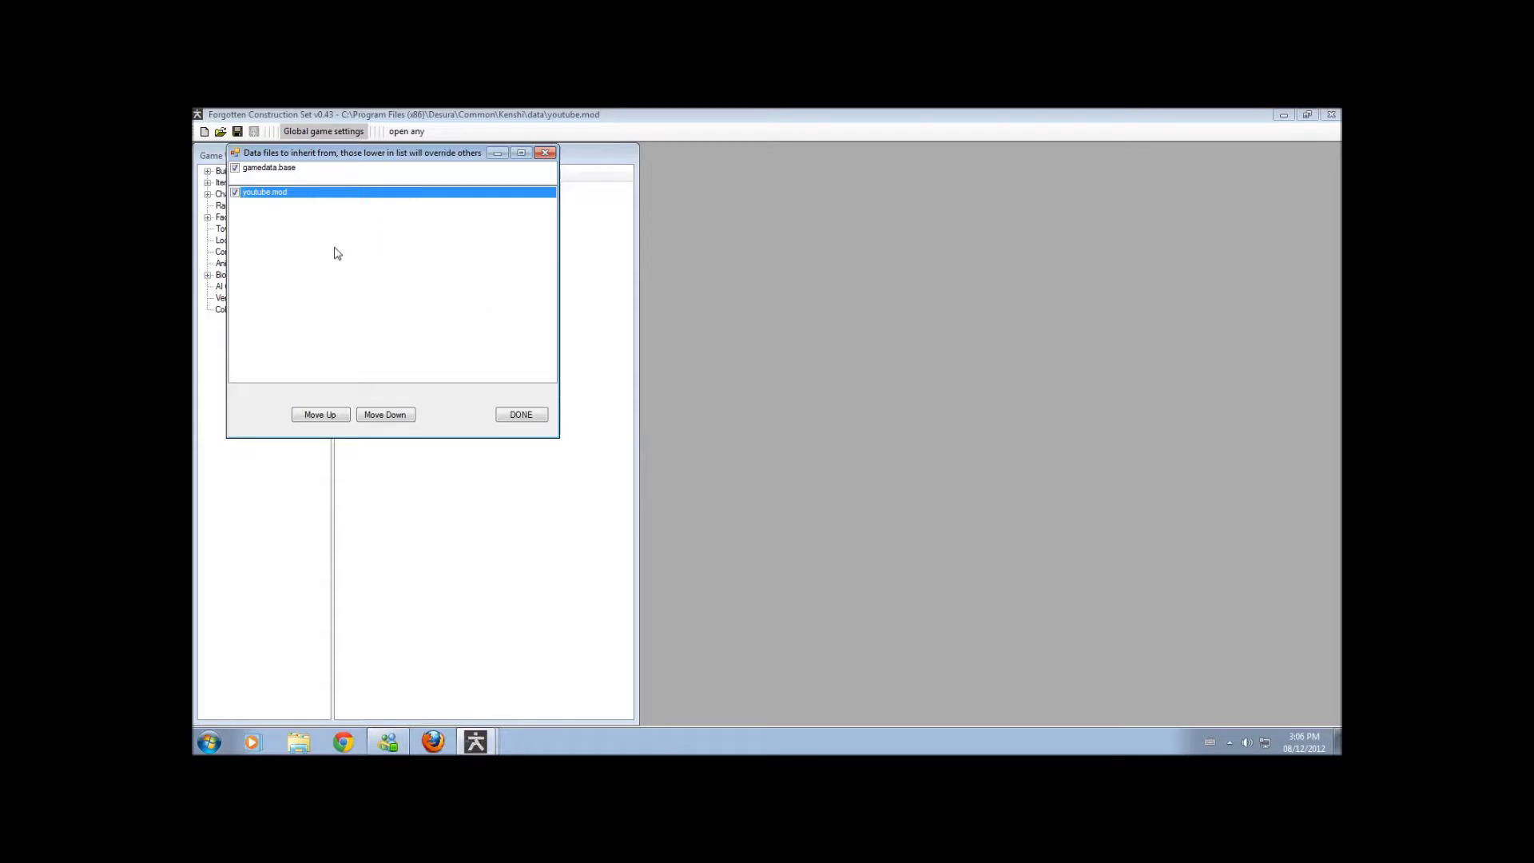
pyautogui.click(506, 417)
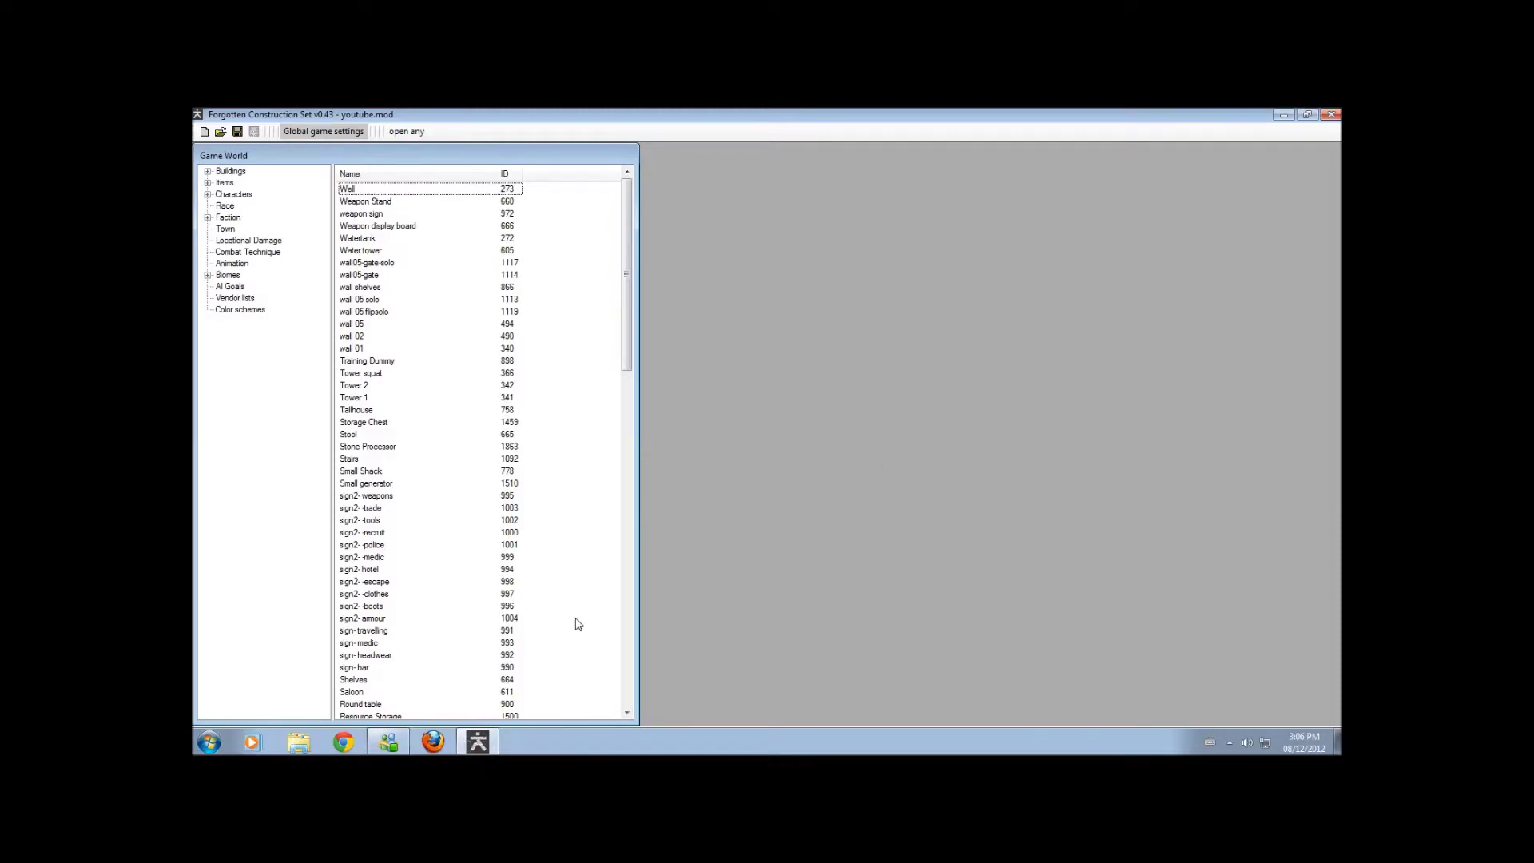
# In Explorer, browse C: to Program Files (x86) > Desura > Common
pyautogui.click(300, 746)
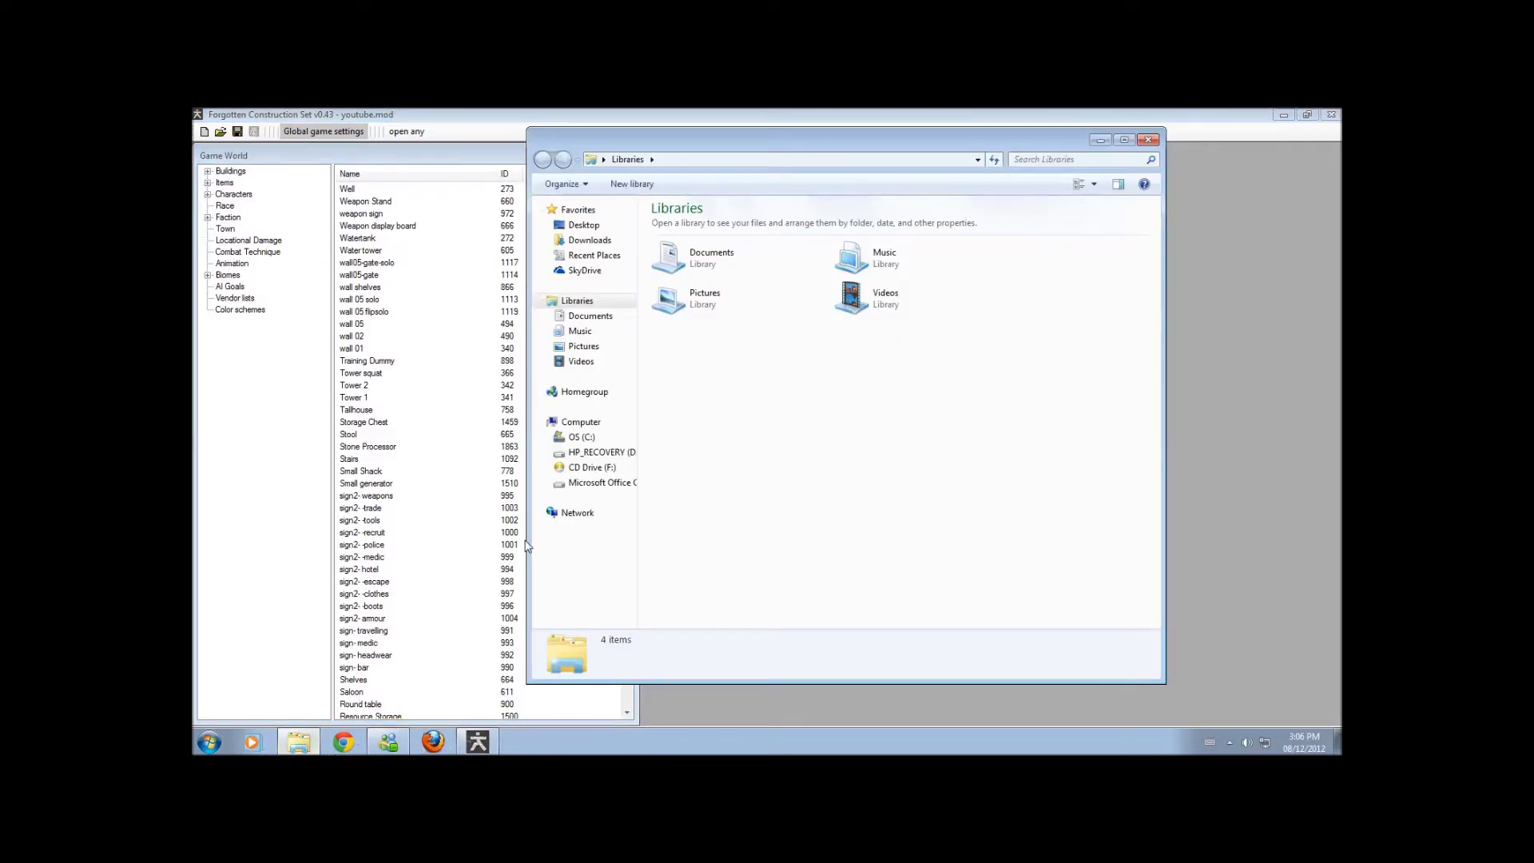
pyautogui.click(569, 438)
pyautogui.doubleClick(731, 348)
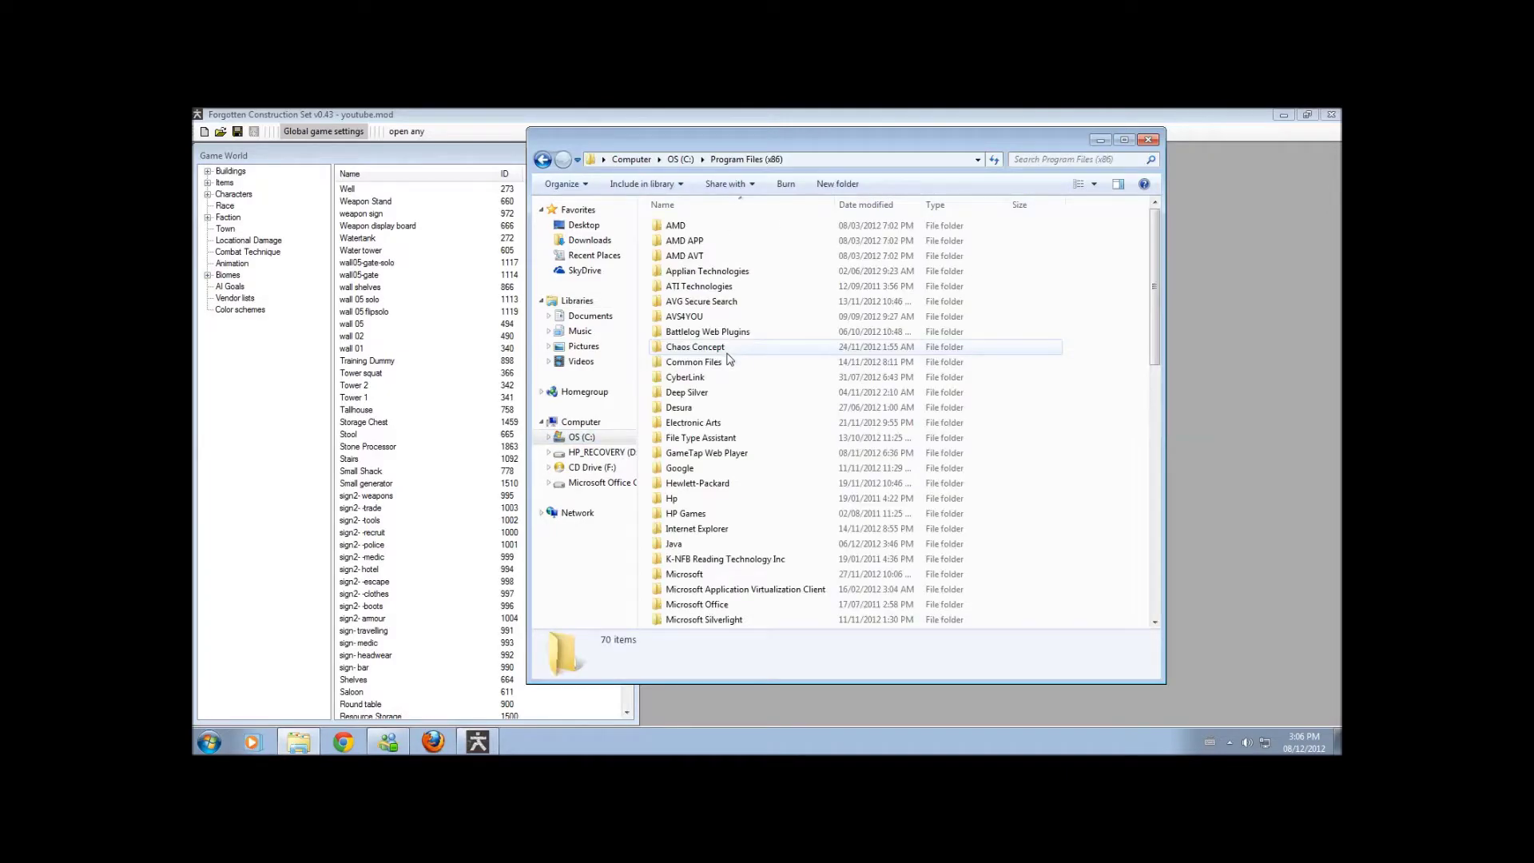
pyautogui.doubleClick(679, 408)
pyautogui.doubleClick(682, 256)
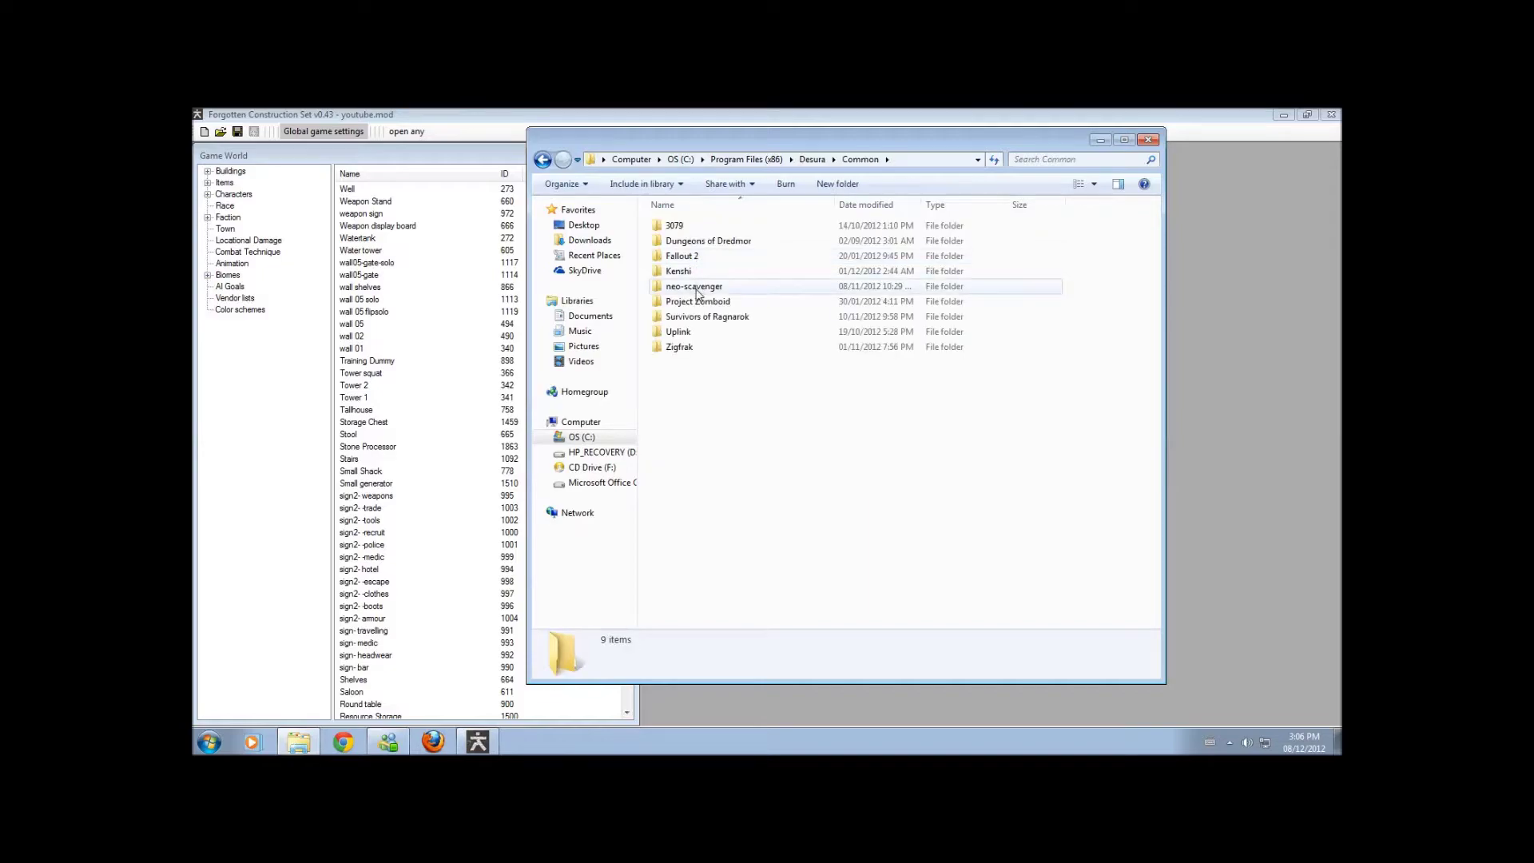
# Open the mods file in Kenshi > data with Notepad and type youtube.mods
pyautogui.doubleClick(679, 271)
pyautogui.doubleClick(675, 240)
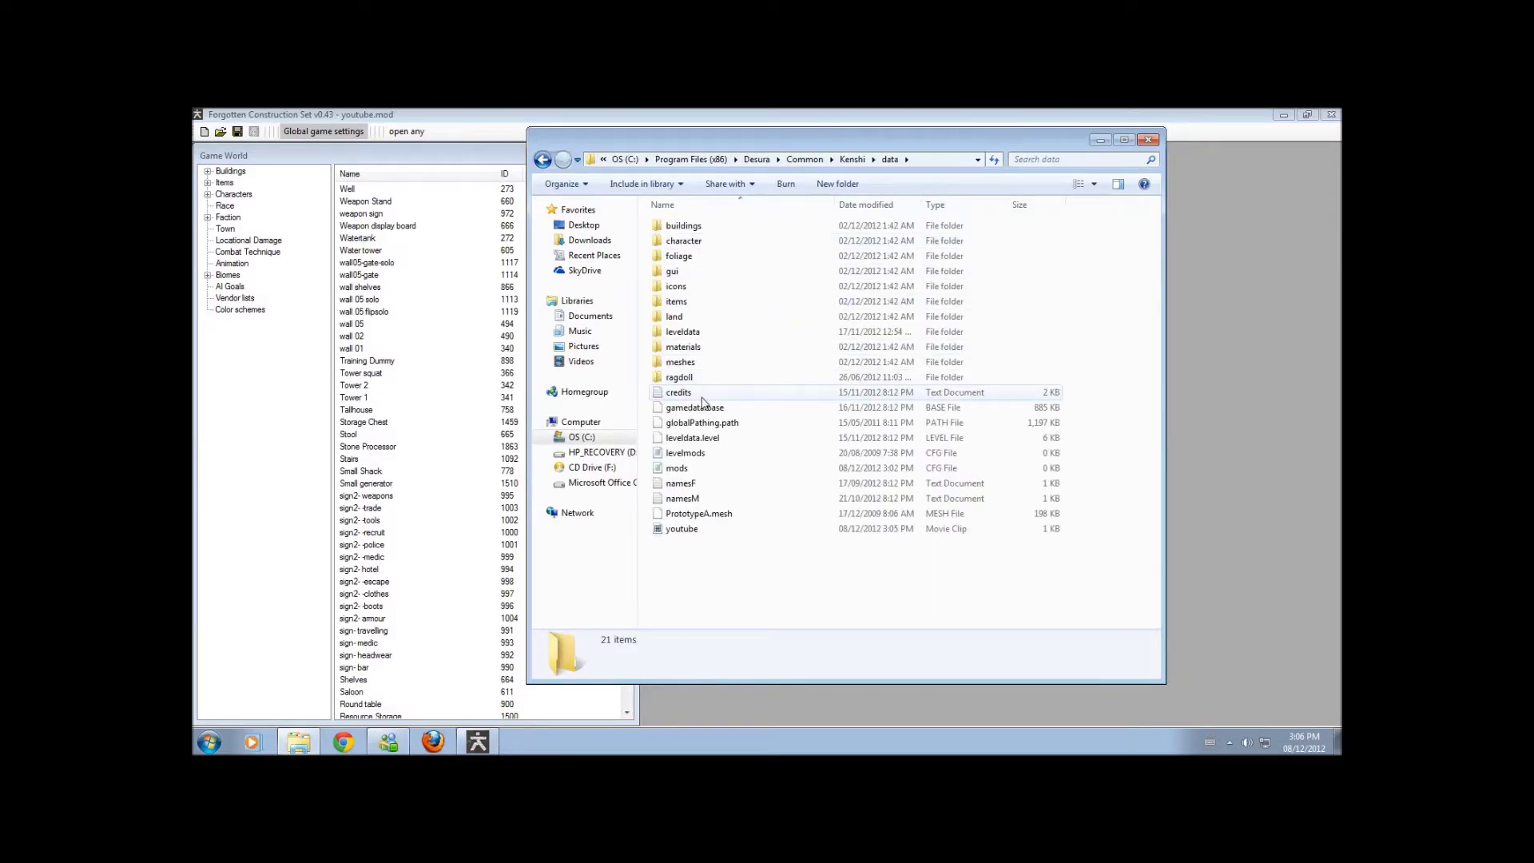
pyautogui.doubleClick(679, 468)
pyautogui.write('youtube')
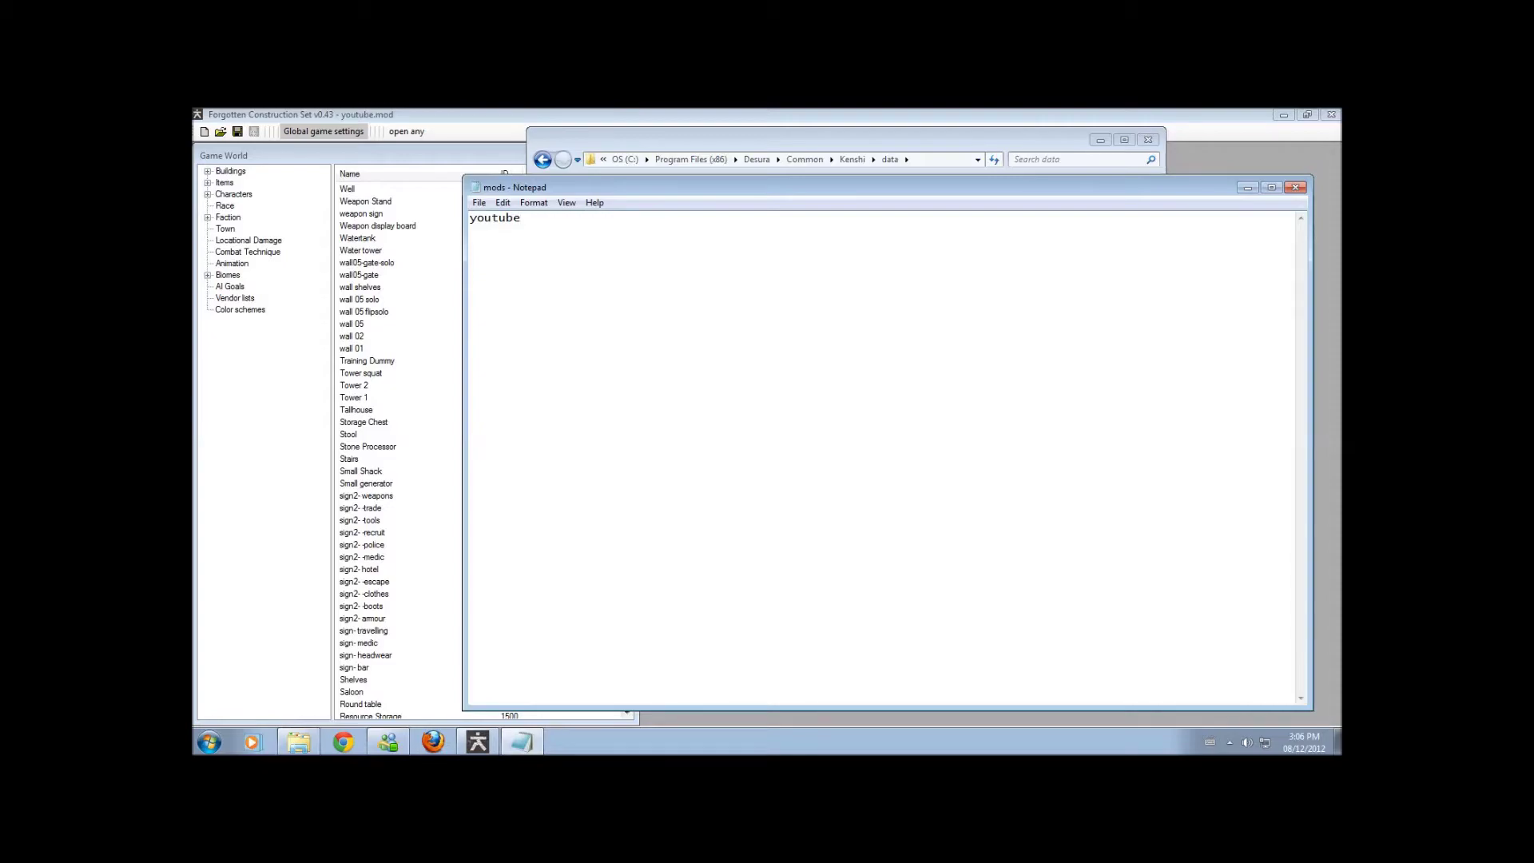
pyautogui.write('.mods')
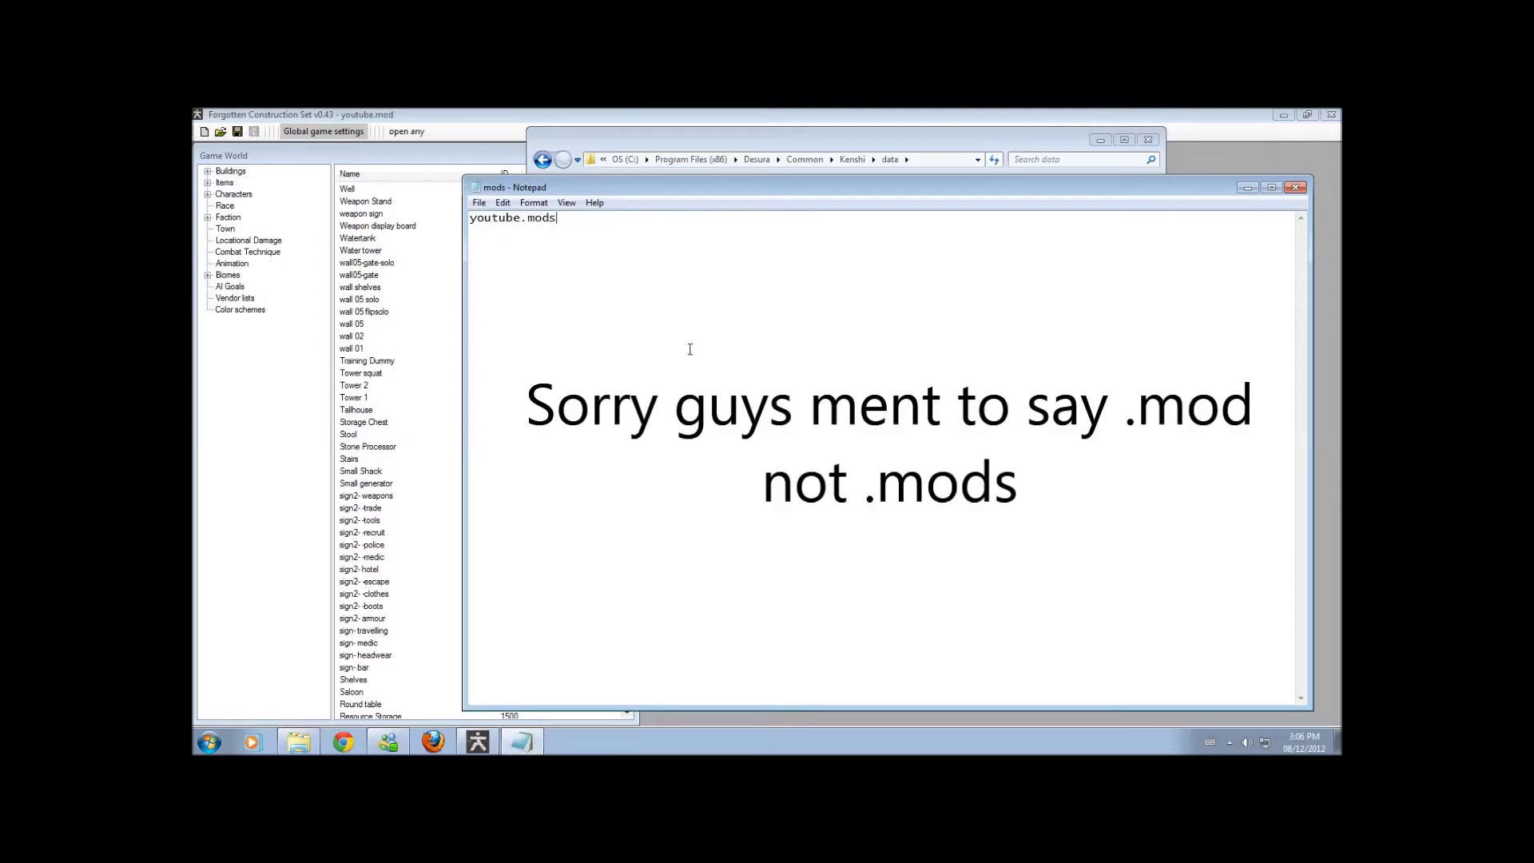
# Close Notepad, saving the mods file with the youtube.mods line
pyautogui.click(1295, 187)
pyautogui.click(743, 451)
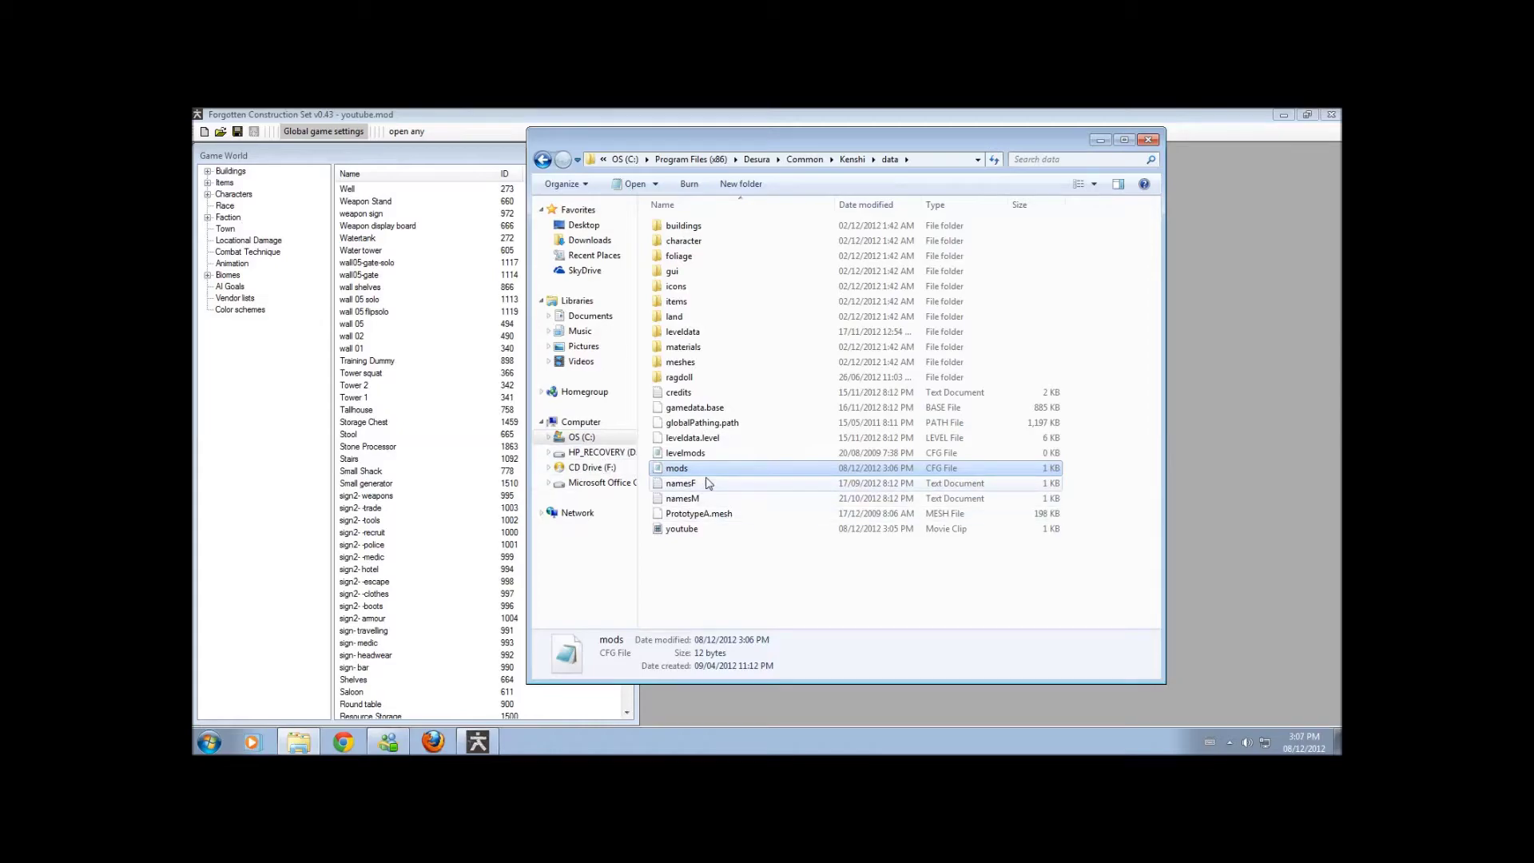
# Close the Explorer window and list all records in the Characters category
pyautogui.moveTo(687, 134); pyautogui.dragTo(798, 131)
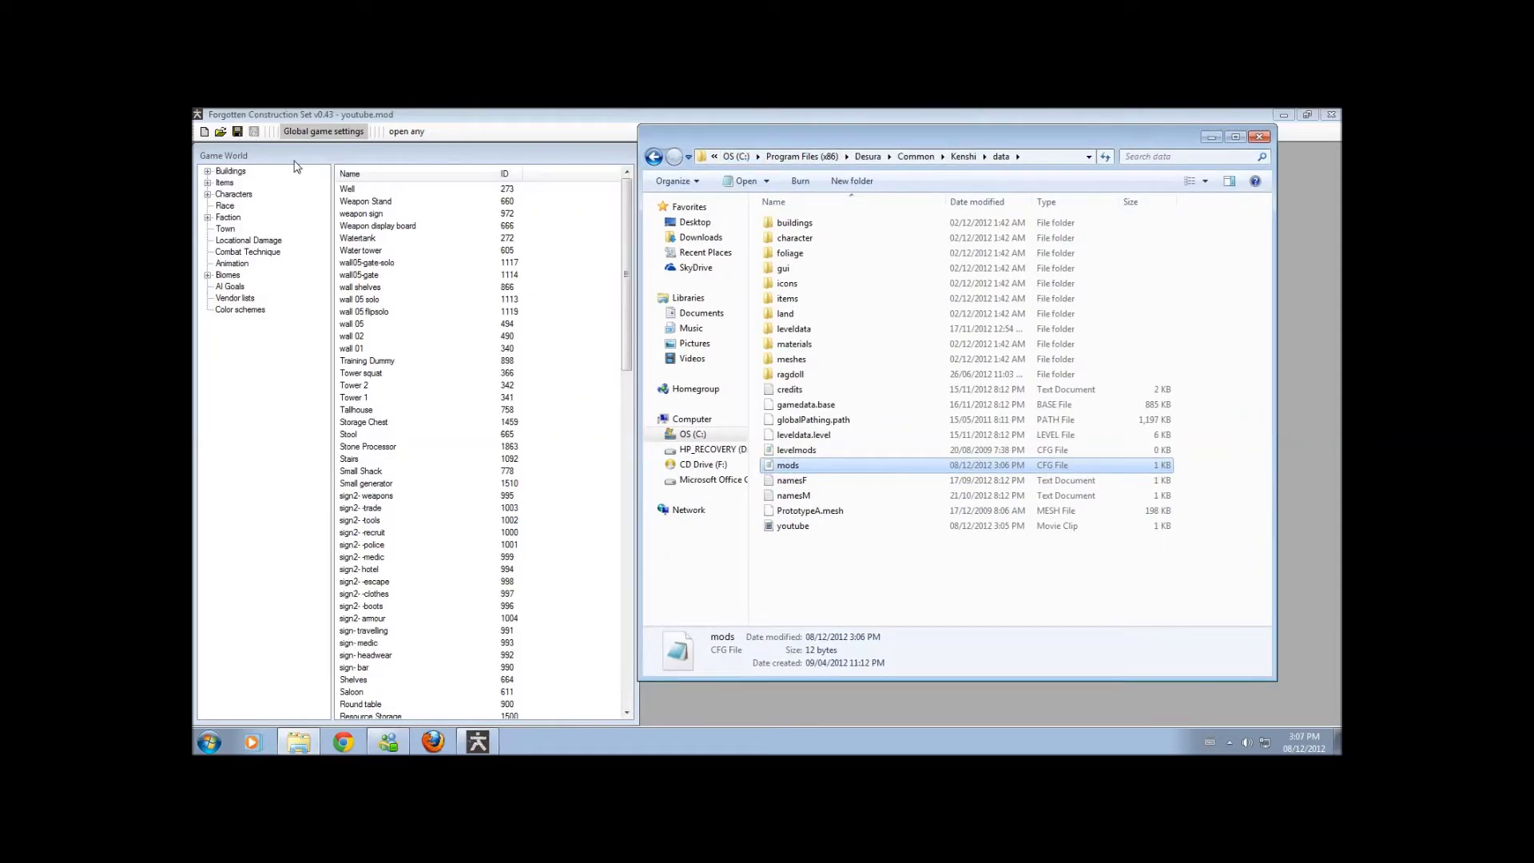
pyautogui.click(264, 437)
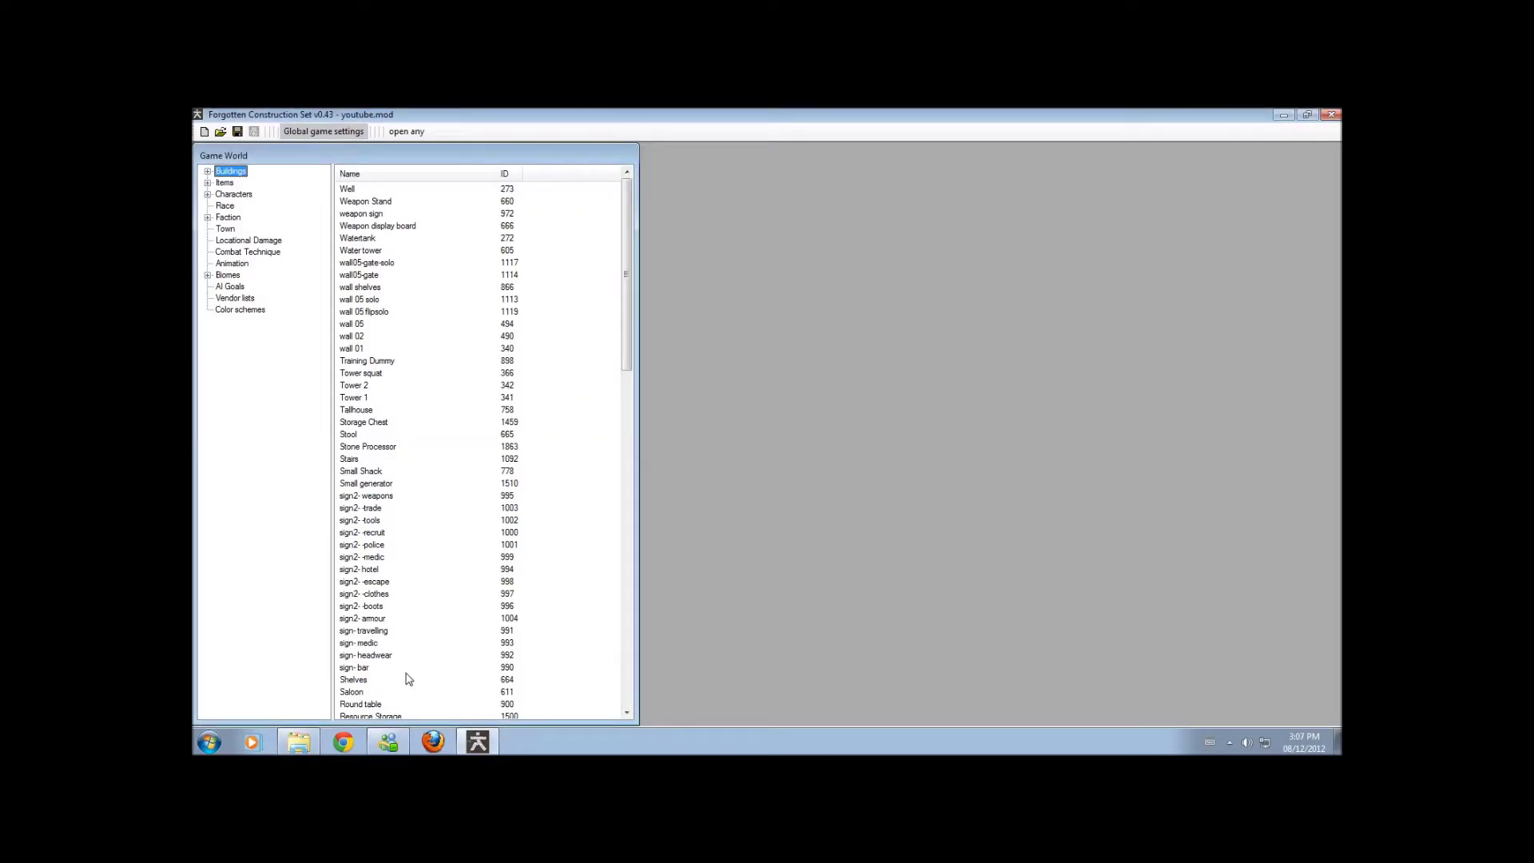
pyautogui.click(300, 745)
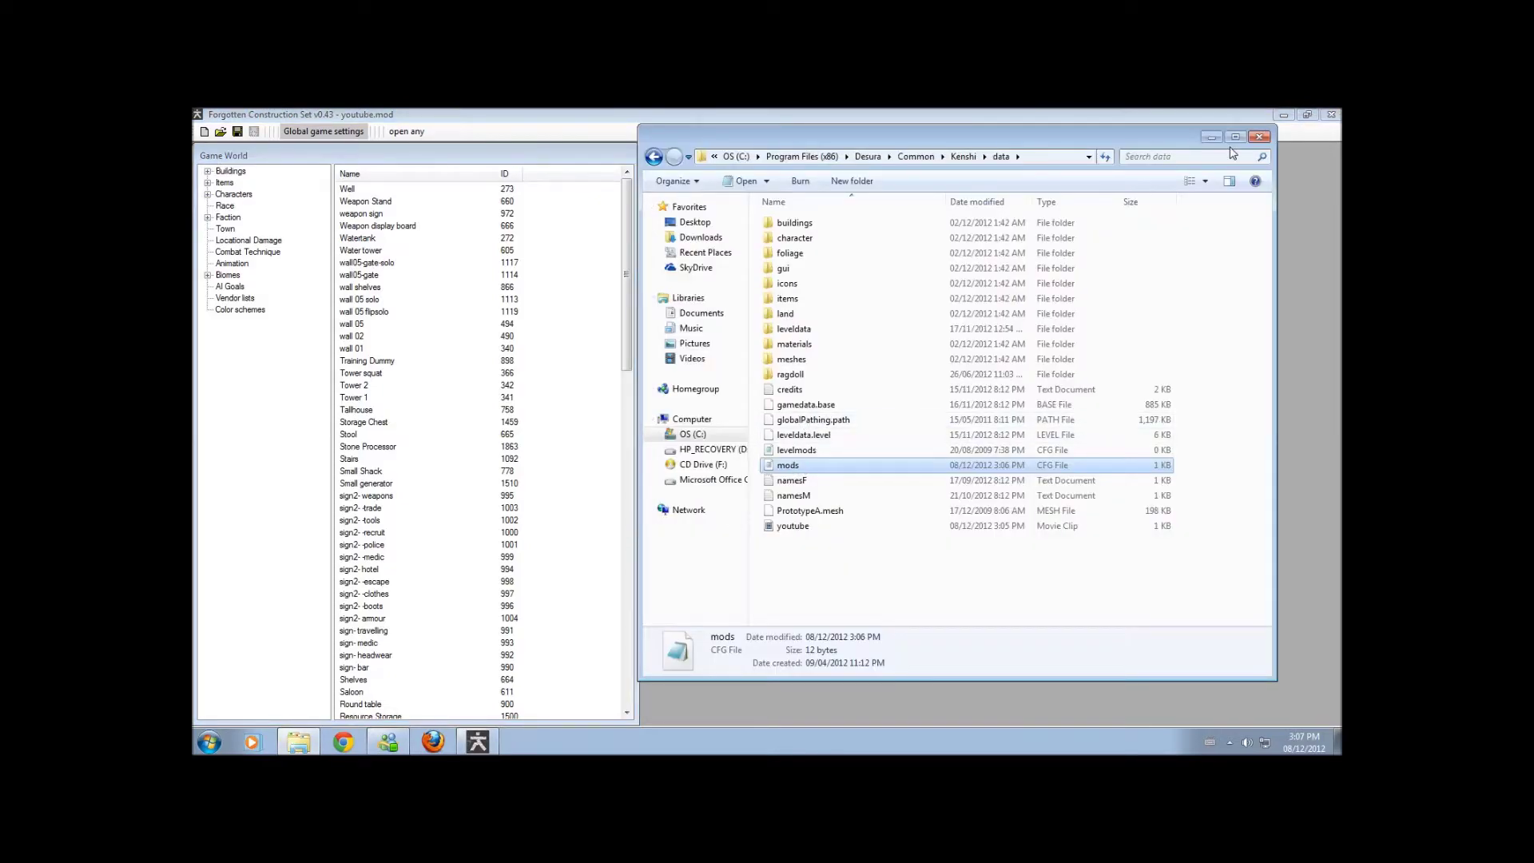
pyautogui.click(1259, 137)
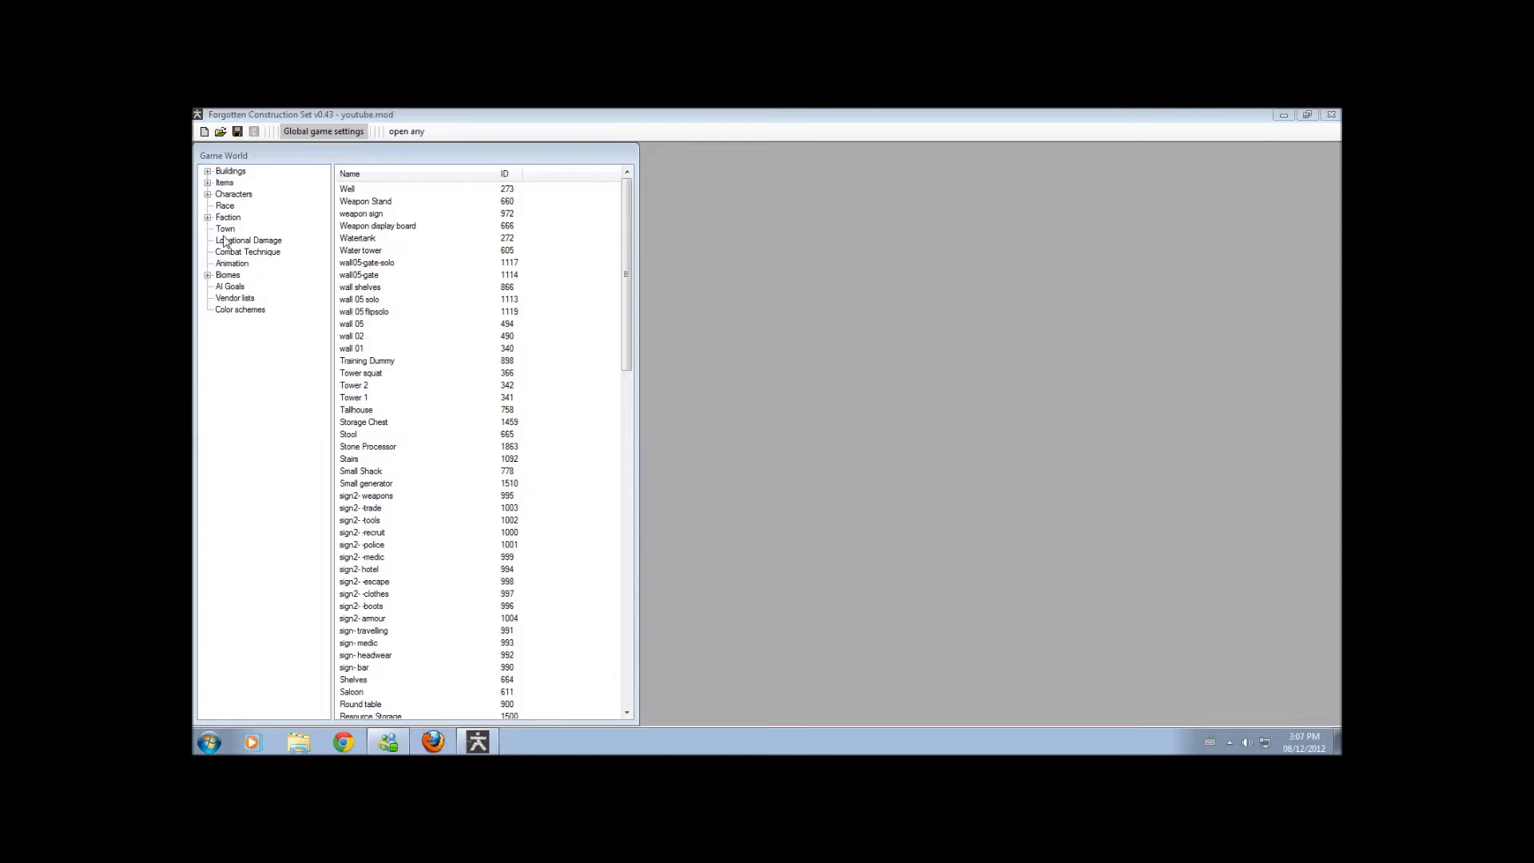
pyautogui.click(207, 194)
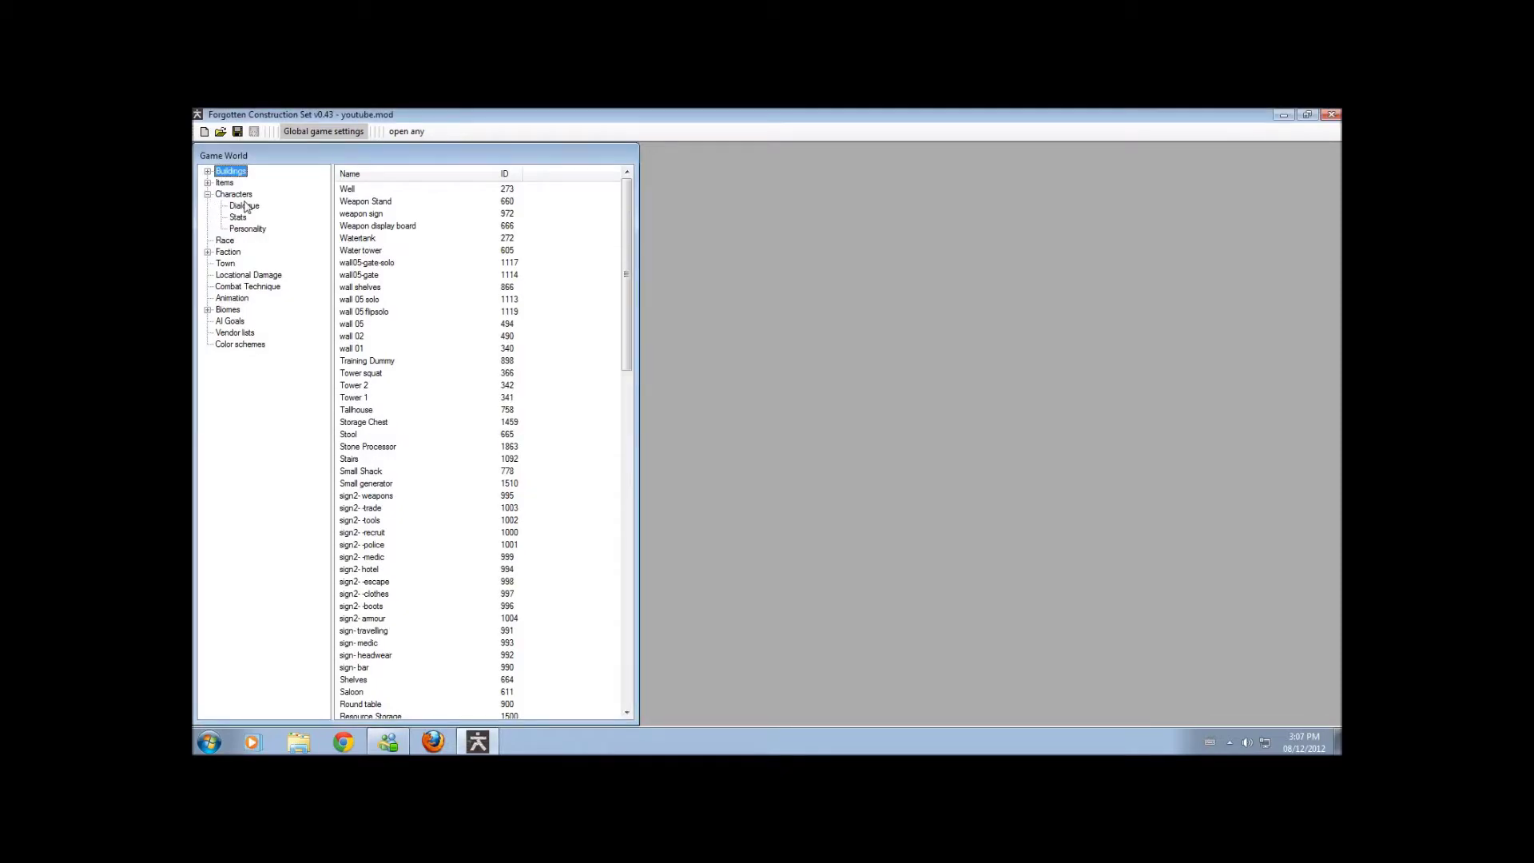
pyautogui.click(244, 196)
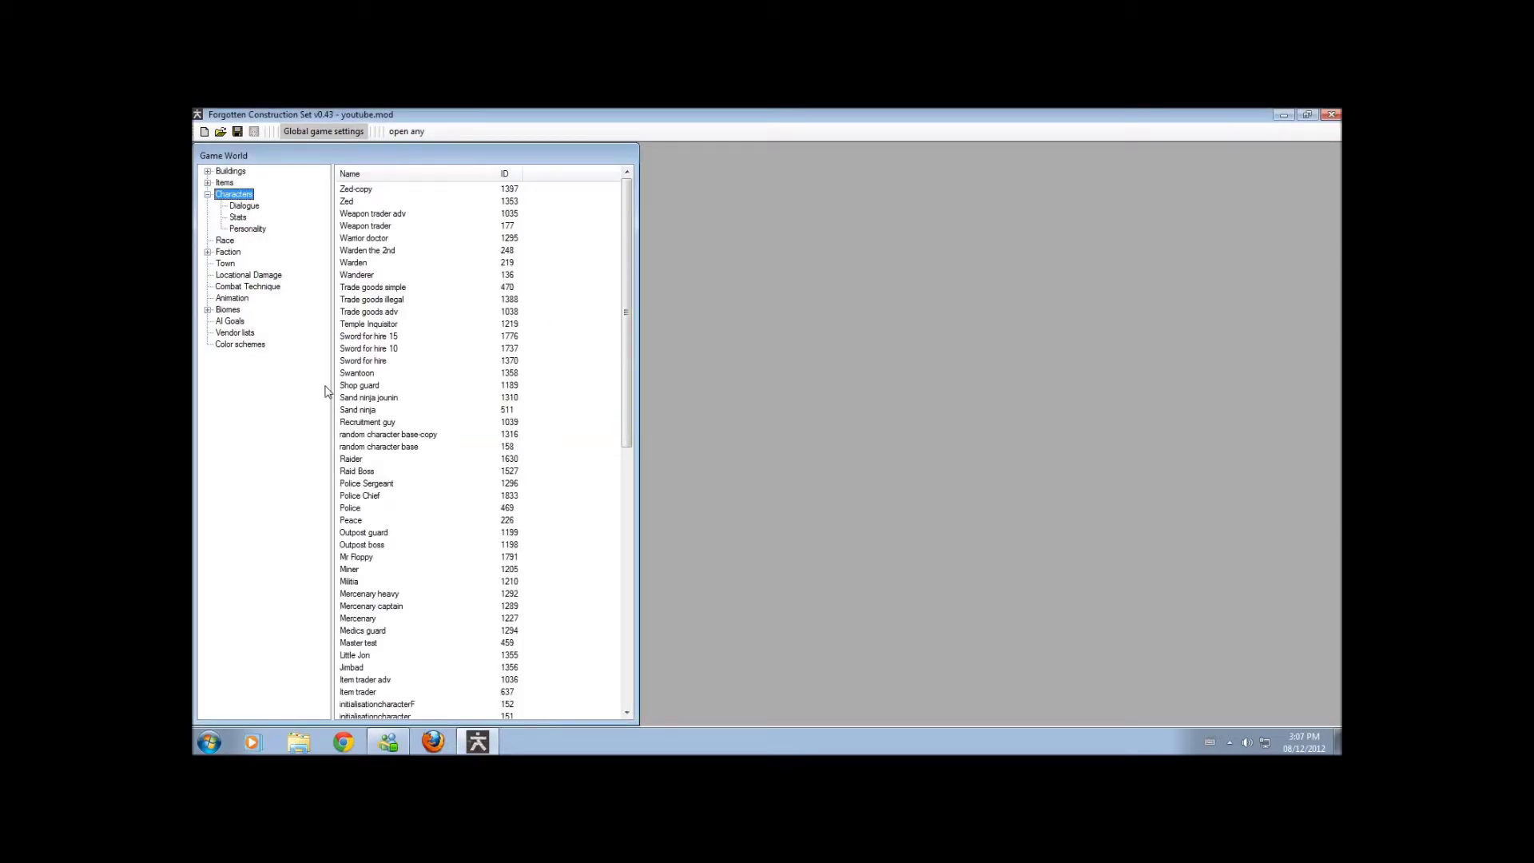
# Open the Wanderer character's editor and set its stats randomise value to 3
pyautogui.doubleClick(365, 275)
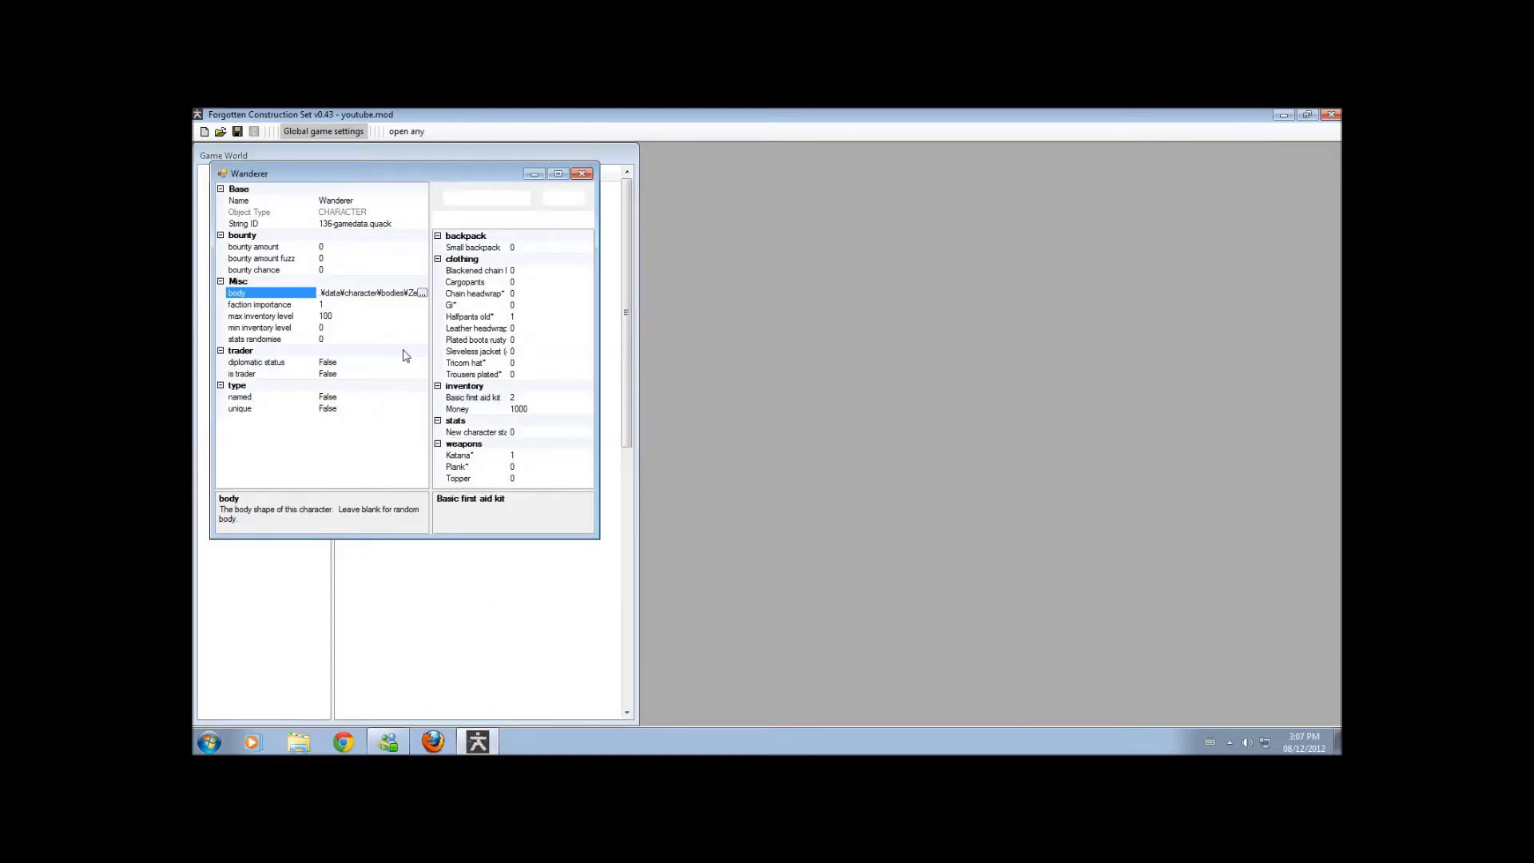
pyautogui.moveTo(369, 180); pyautogui.dragTo(872, 203)
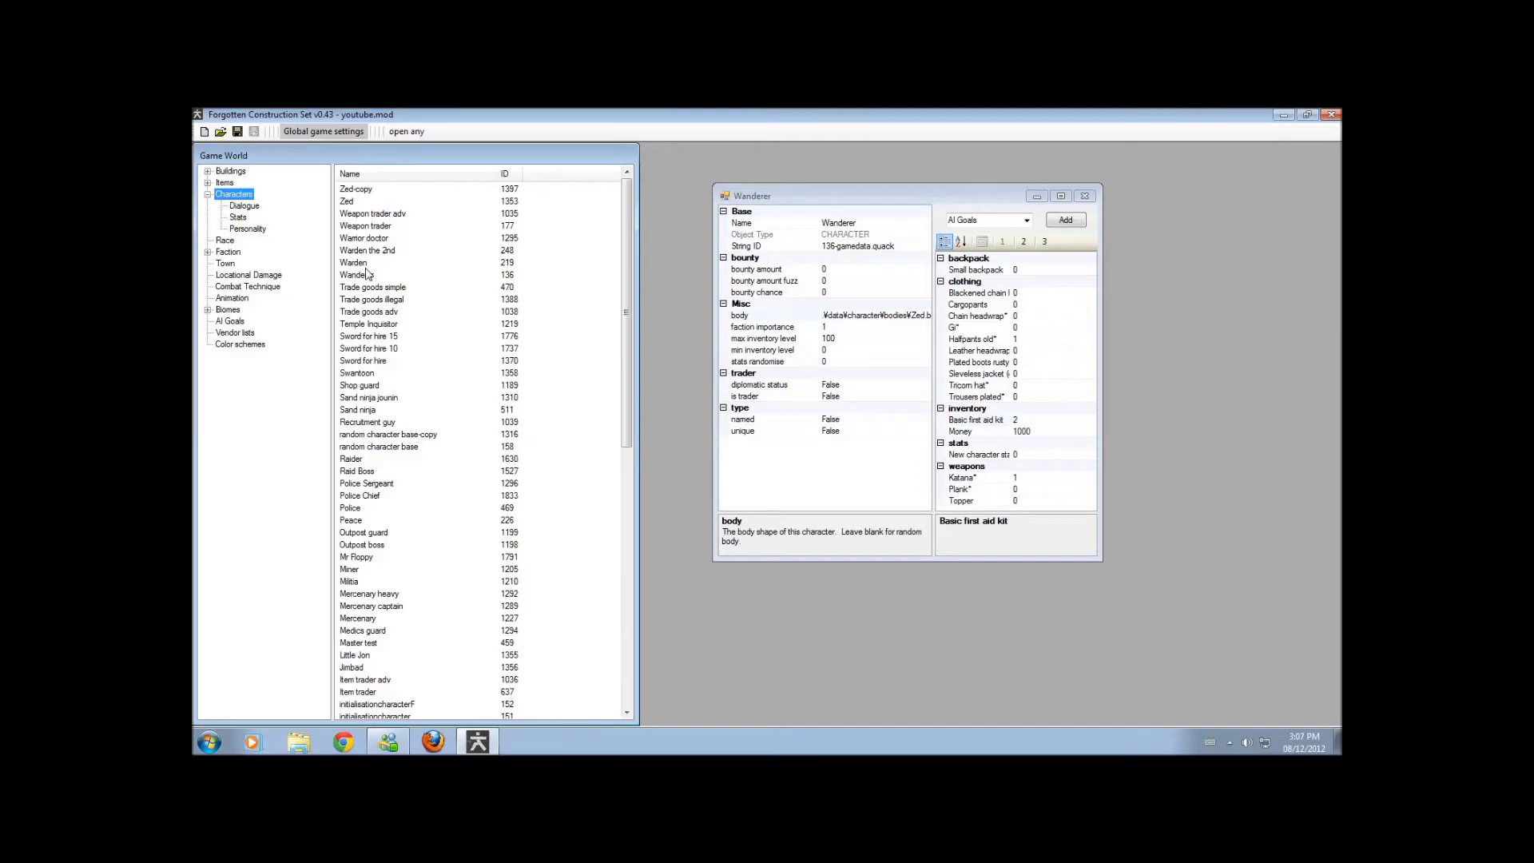
pyautogui.click(861, 211)
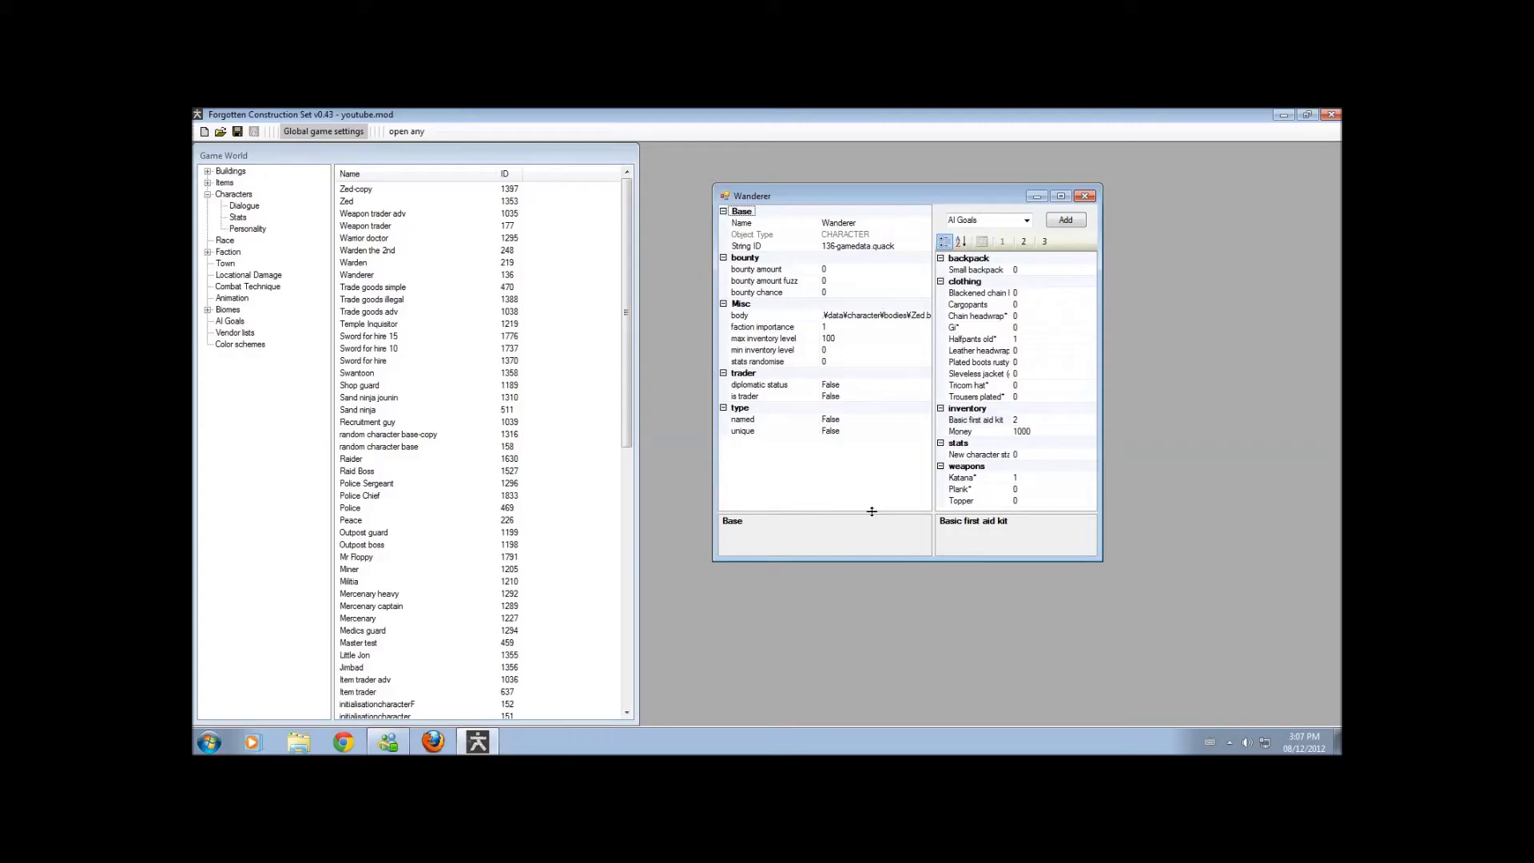
pyautogui.click(1040, 434)
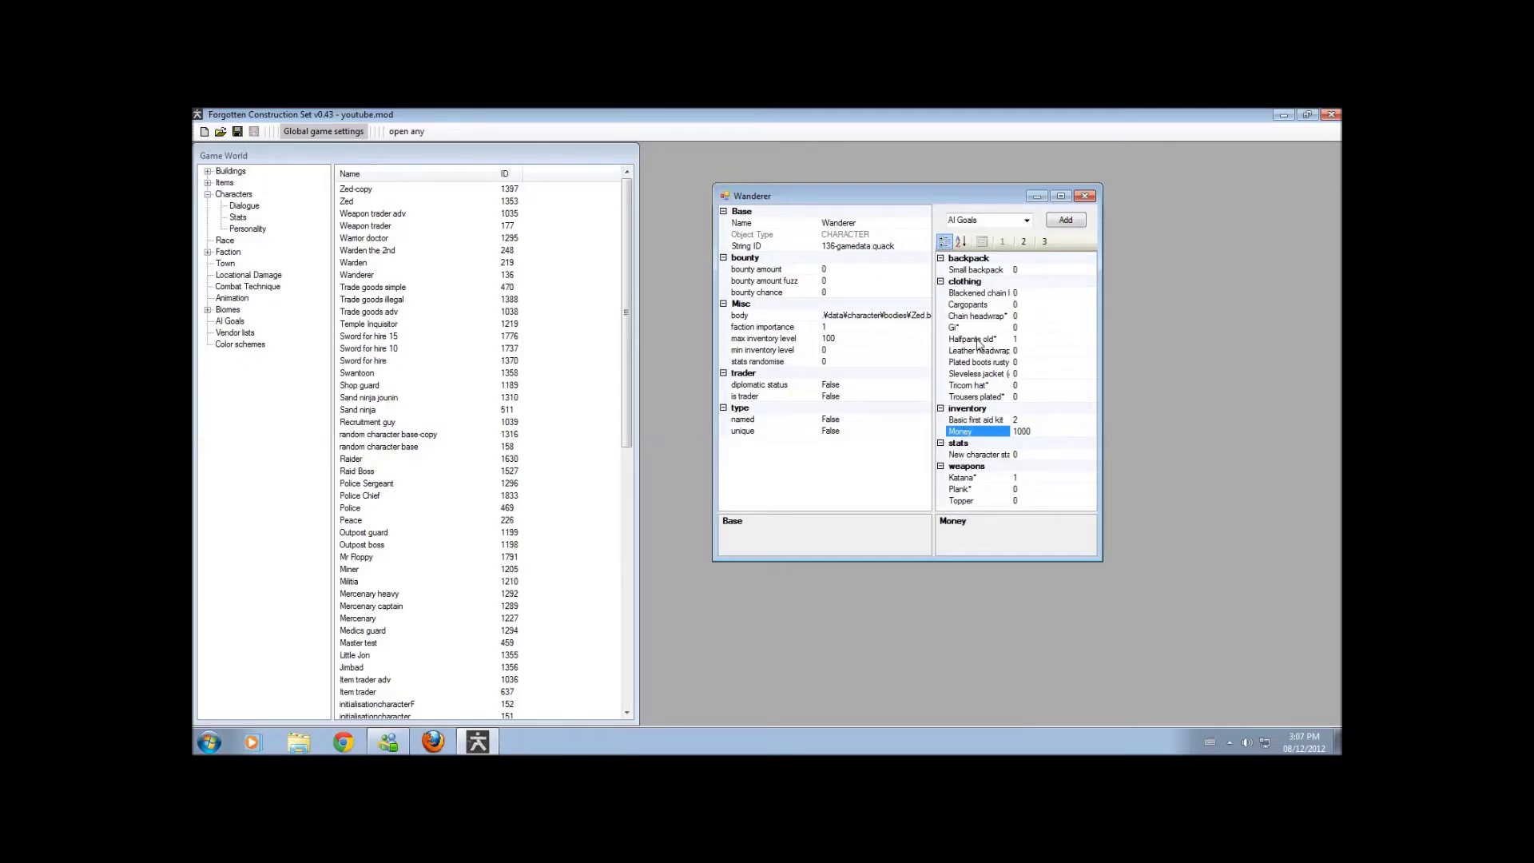
pyautogui.click(837, 364)
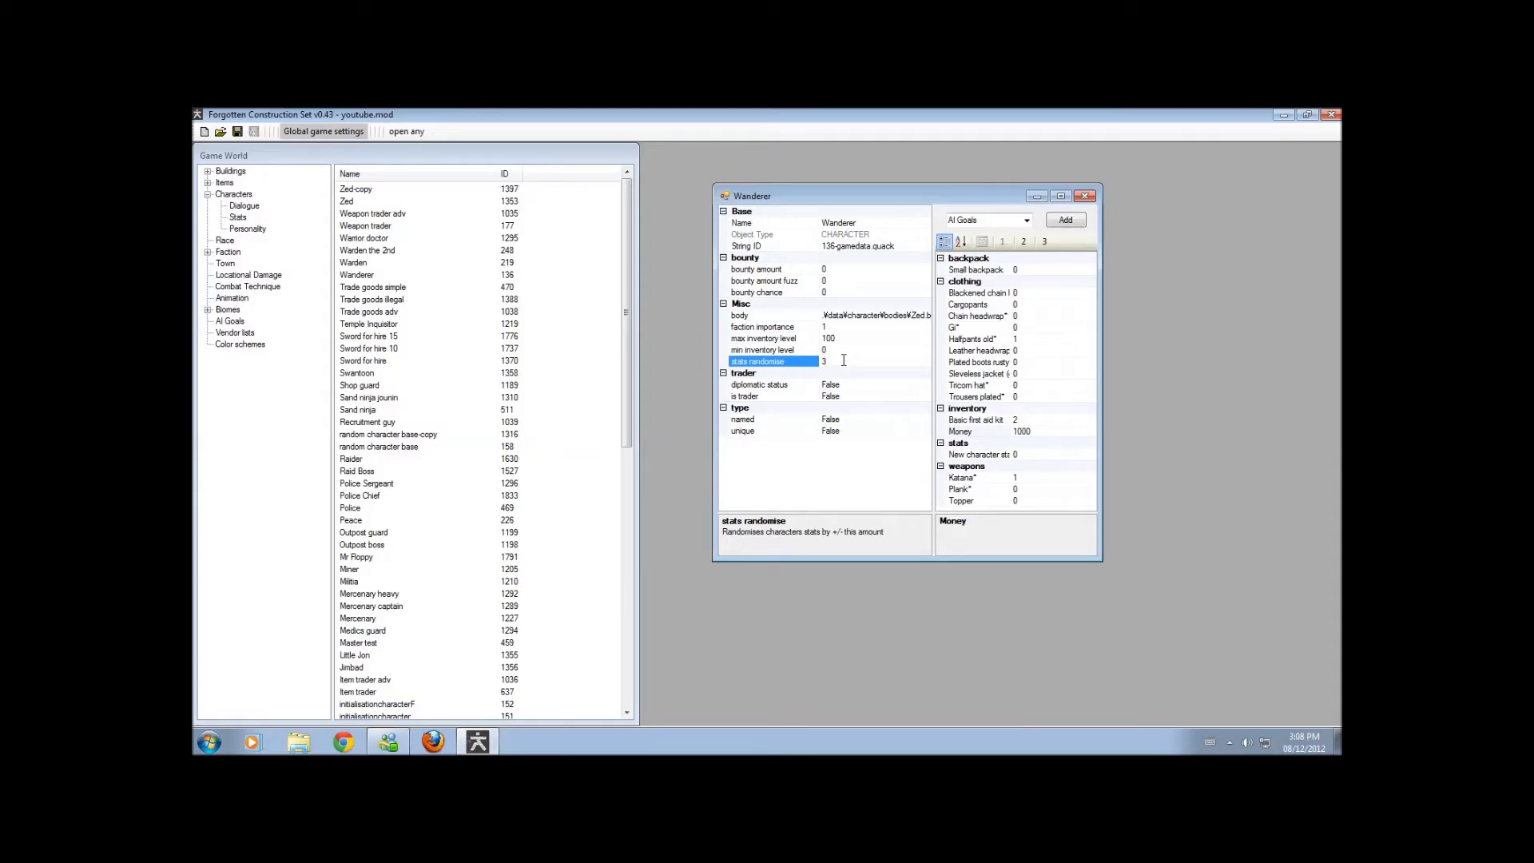
# Commit stats randomise at 3 and raise the Wanderer's Money to 10000
pyautogui.click(1051, 431)
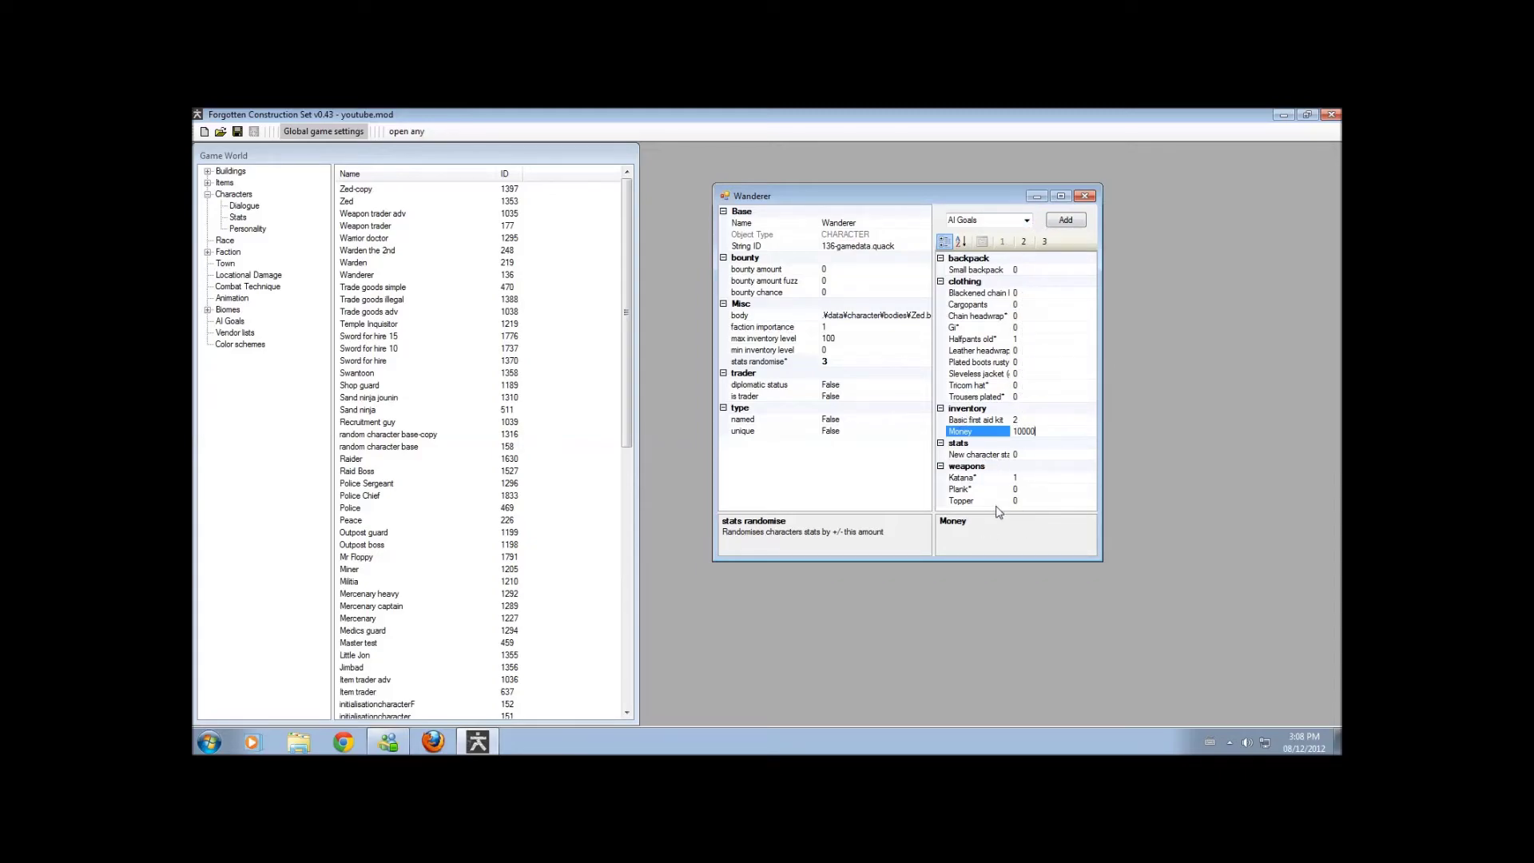
pyautogui.click(1026, 220)
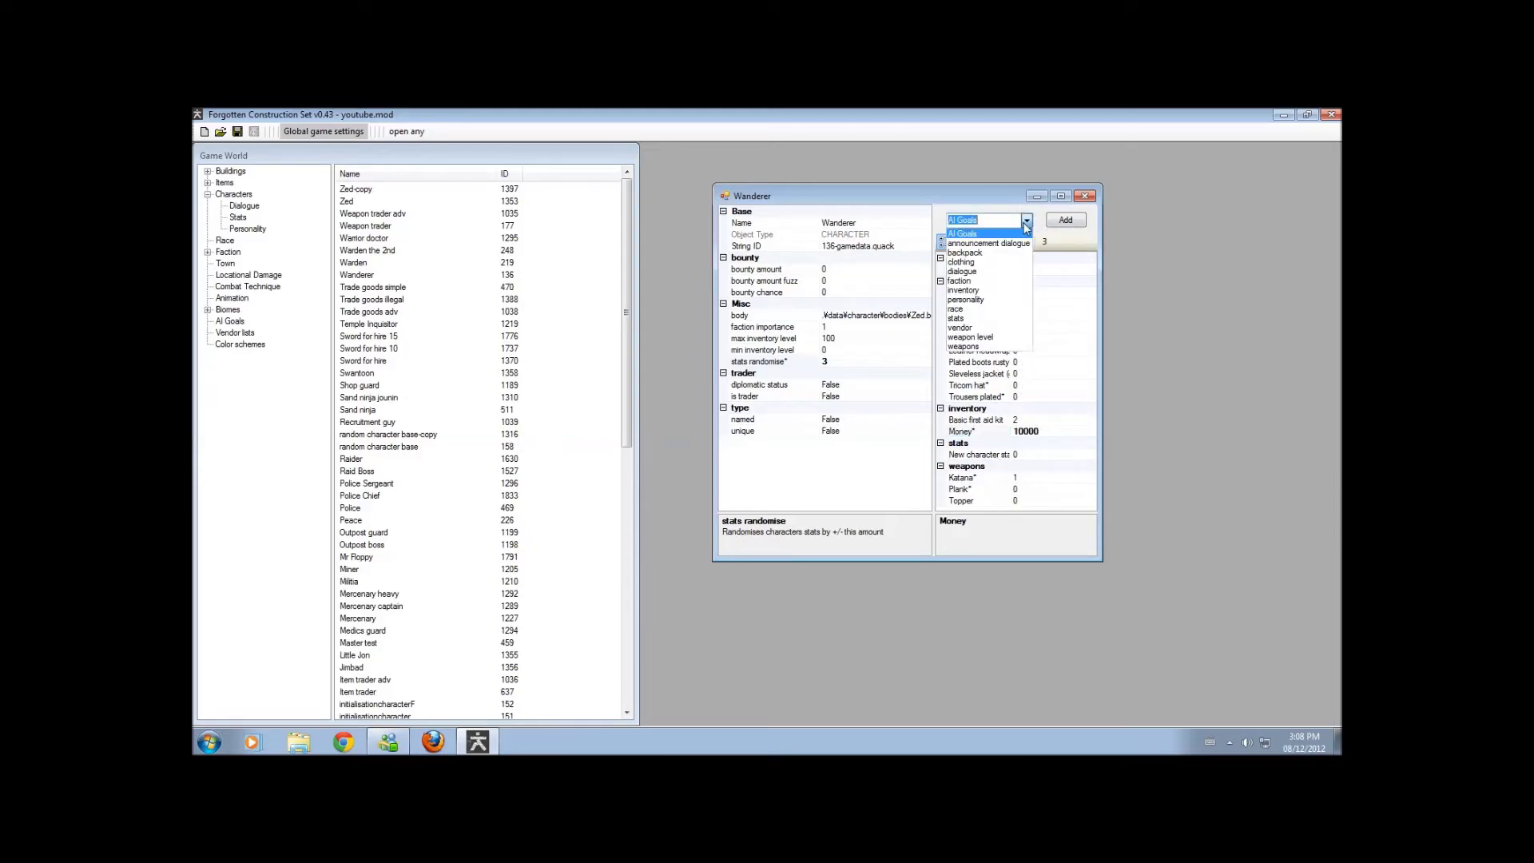
# Add a weapon level reference for General metal to the Wanderer, set to 1
pyautogui.click(983, 338)
pyautogui.click(1066, 223)
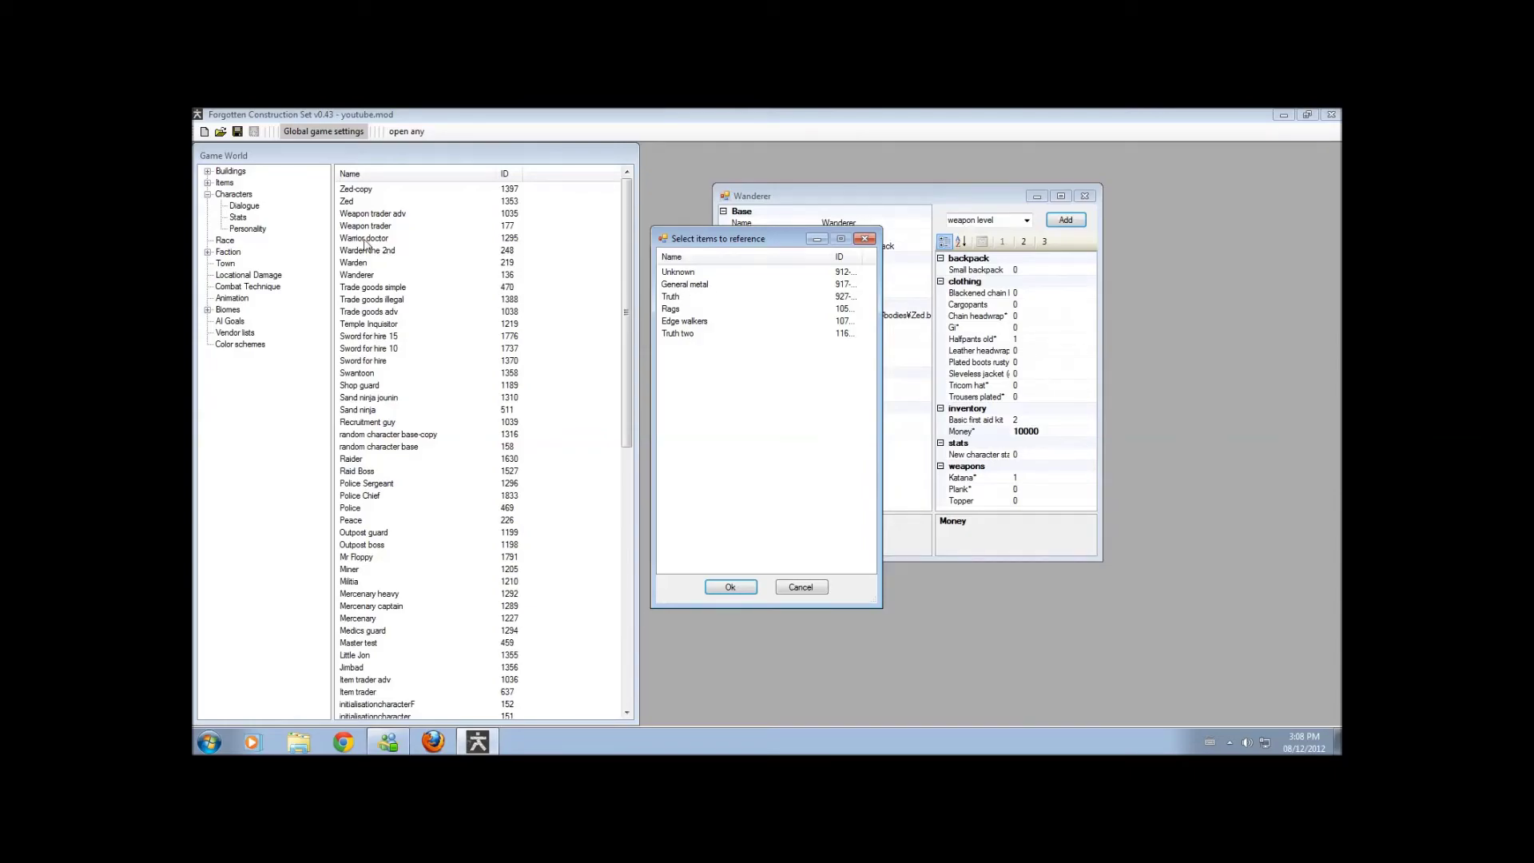
pyautogui.click(681, 285)
pyautogui.click(731, 587)
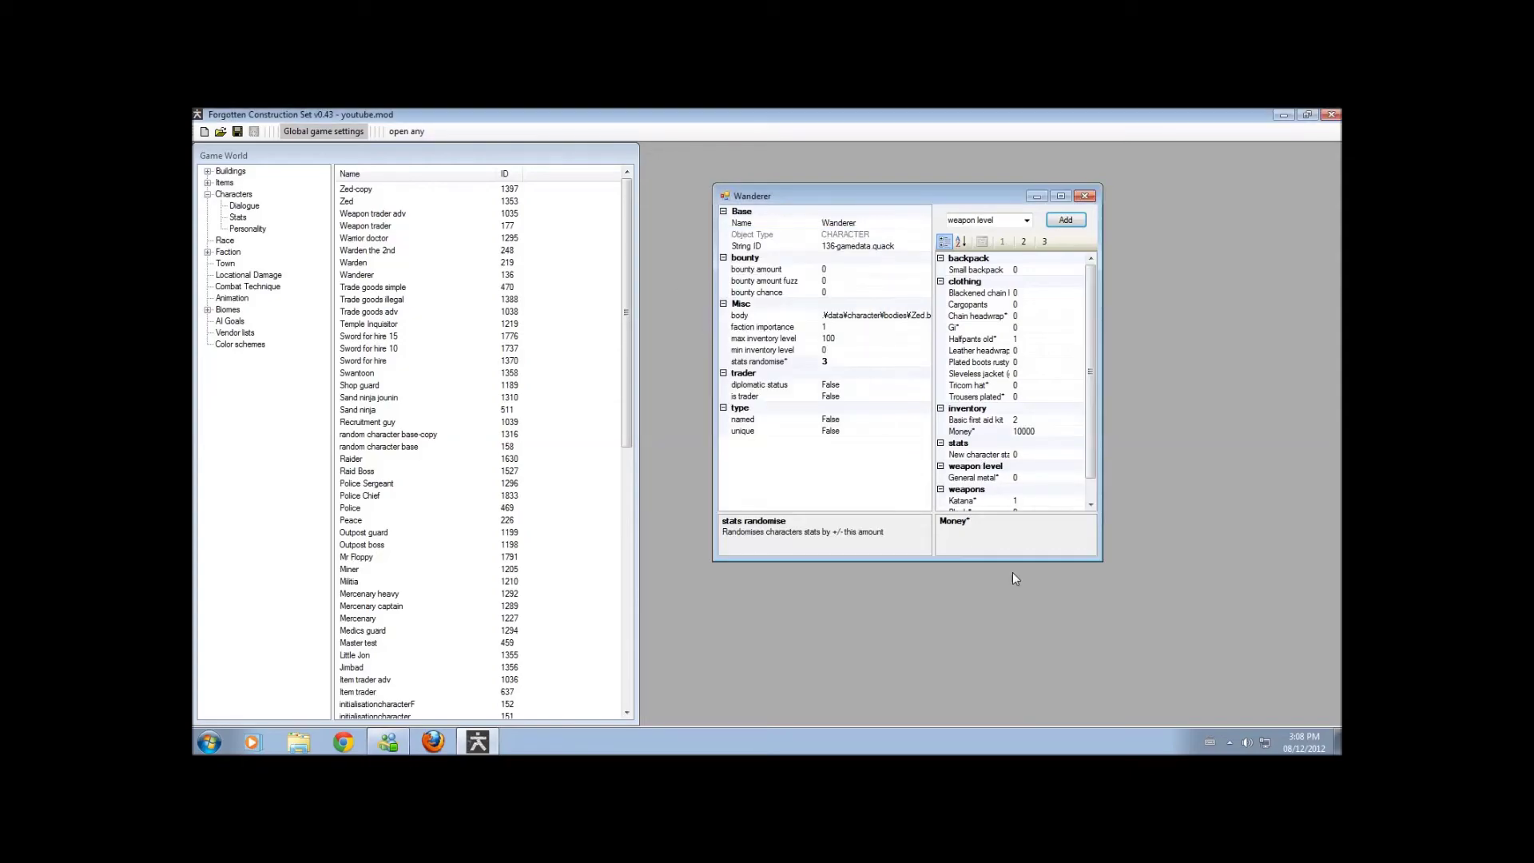
pyautogui.scroll(-1, 1077, 467)
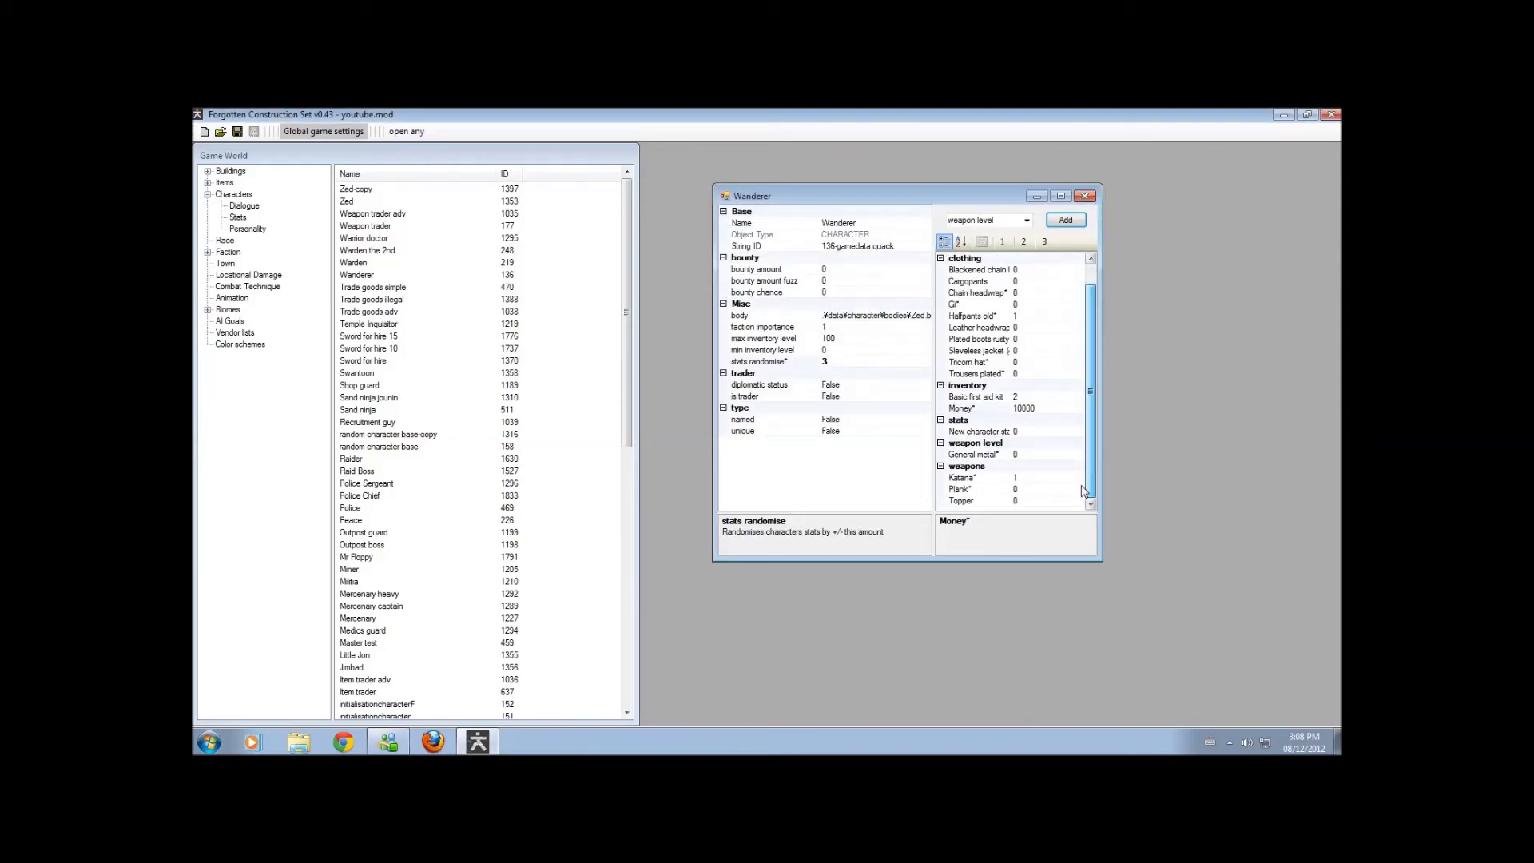
pyautogui.click(1041, 453)
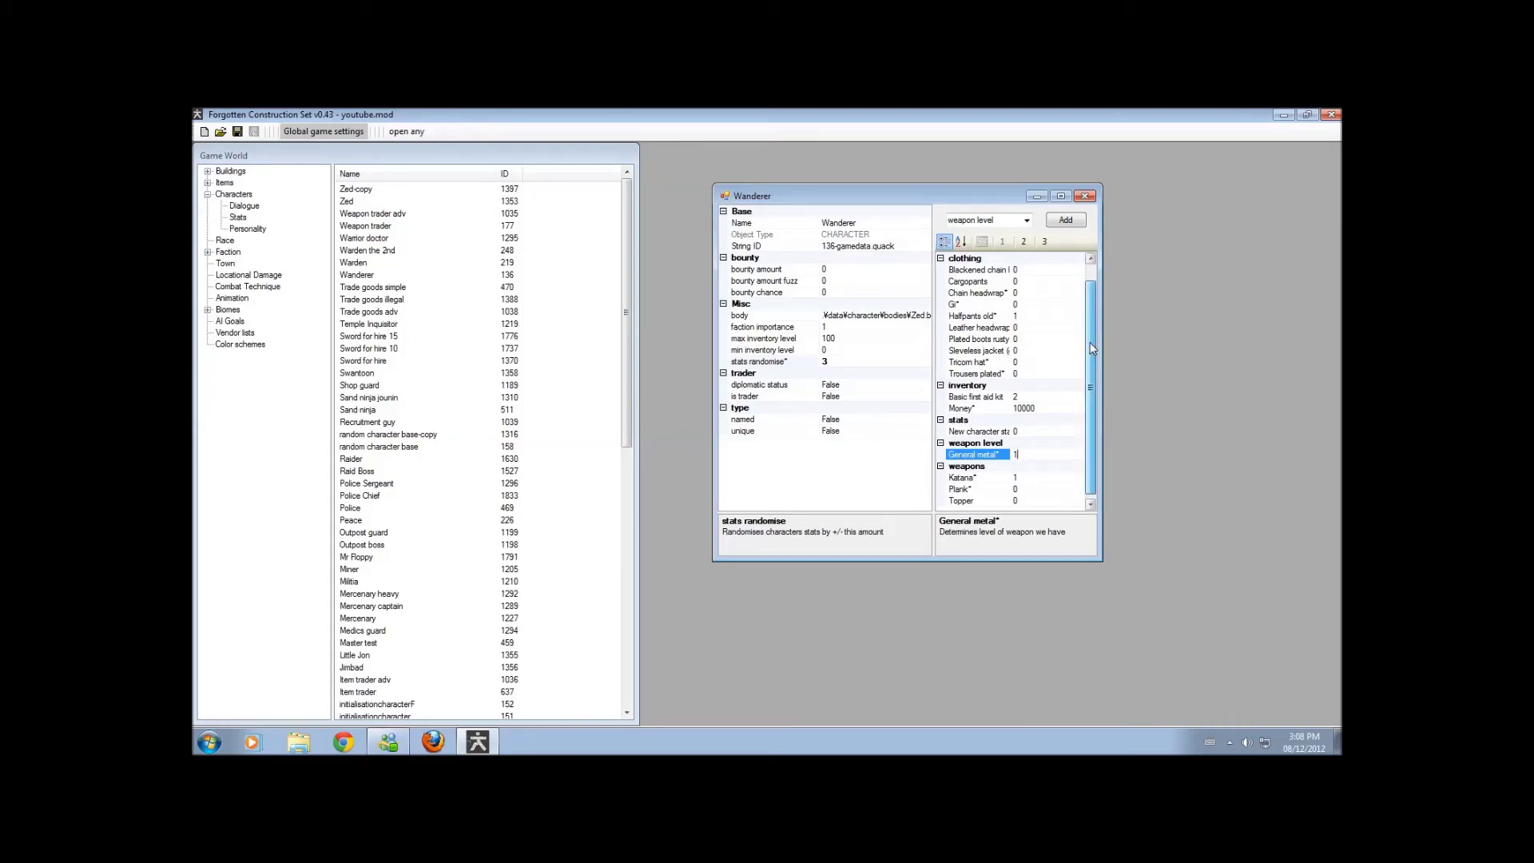
pyautogui.moveTo(1091, 401)
pyautogui.mouseDown()
pyautogui.moveTo(1091, 328)
pyautogui.moveTo(1091, 397)
pyautogui.mouseUp()
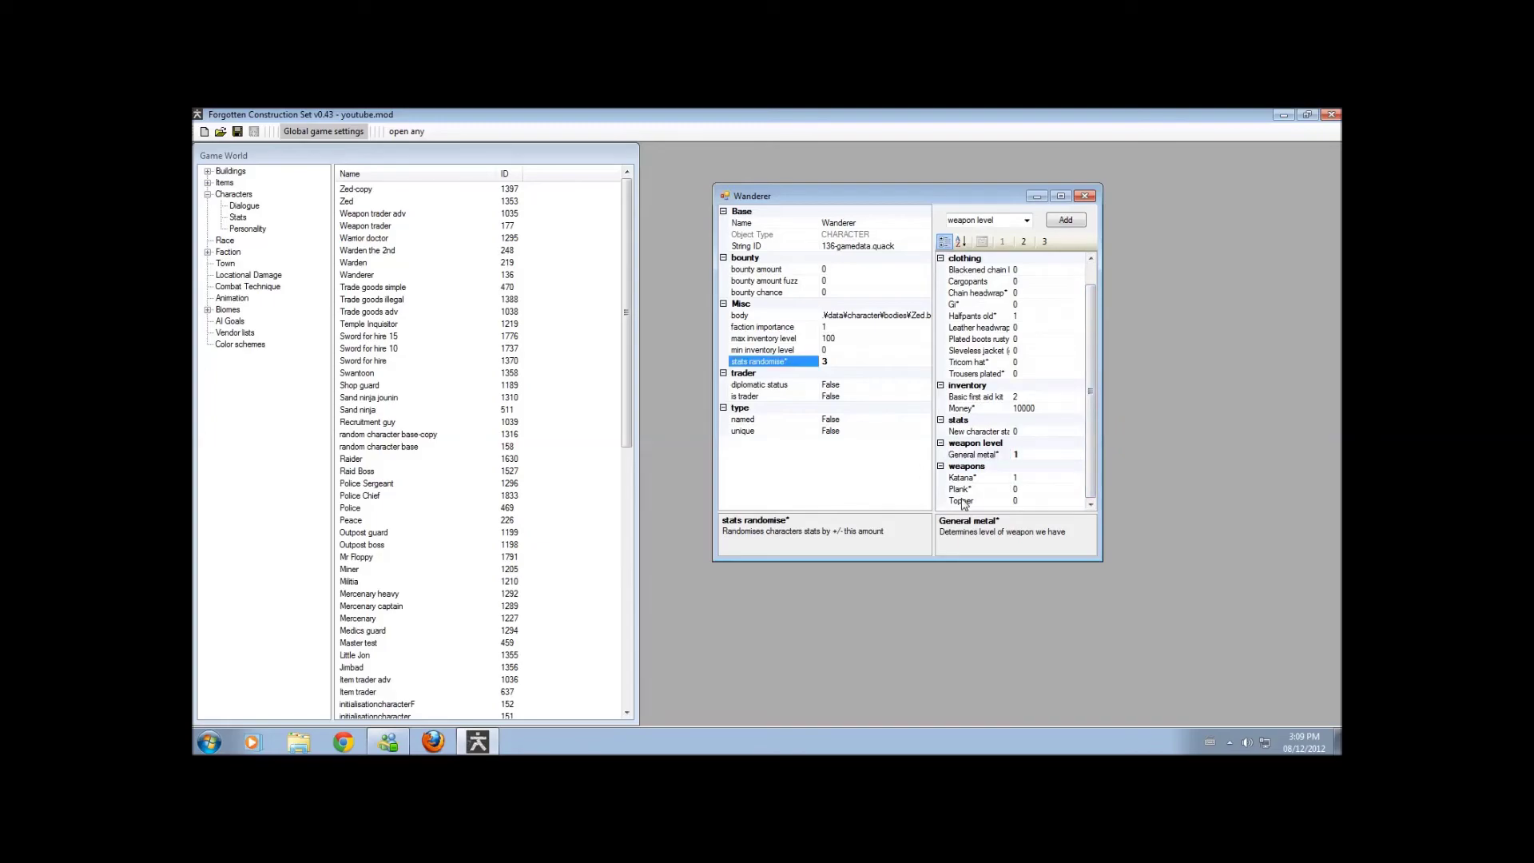
pyautogui.scroll(1, 1057, 436)
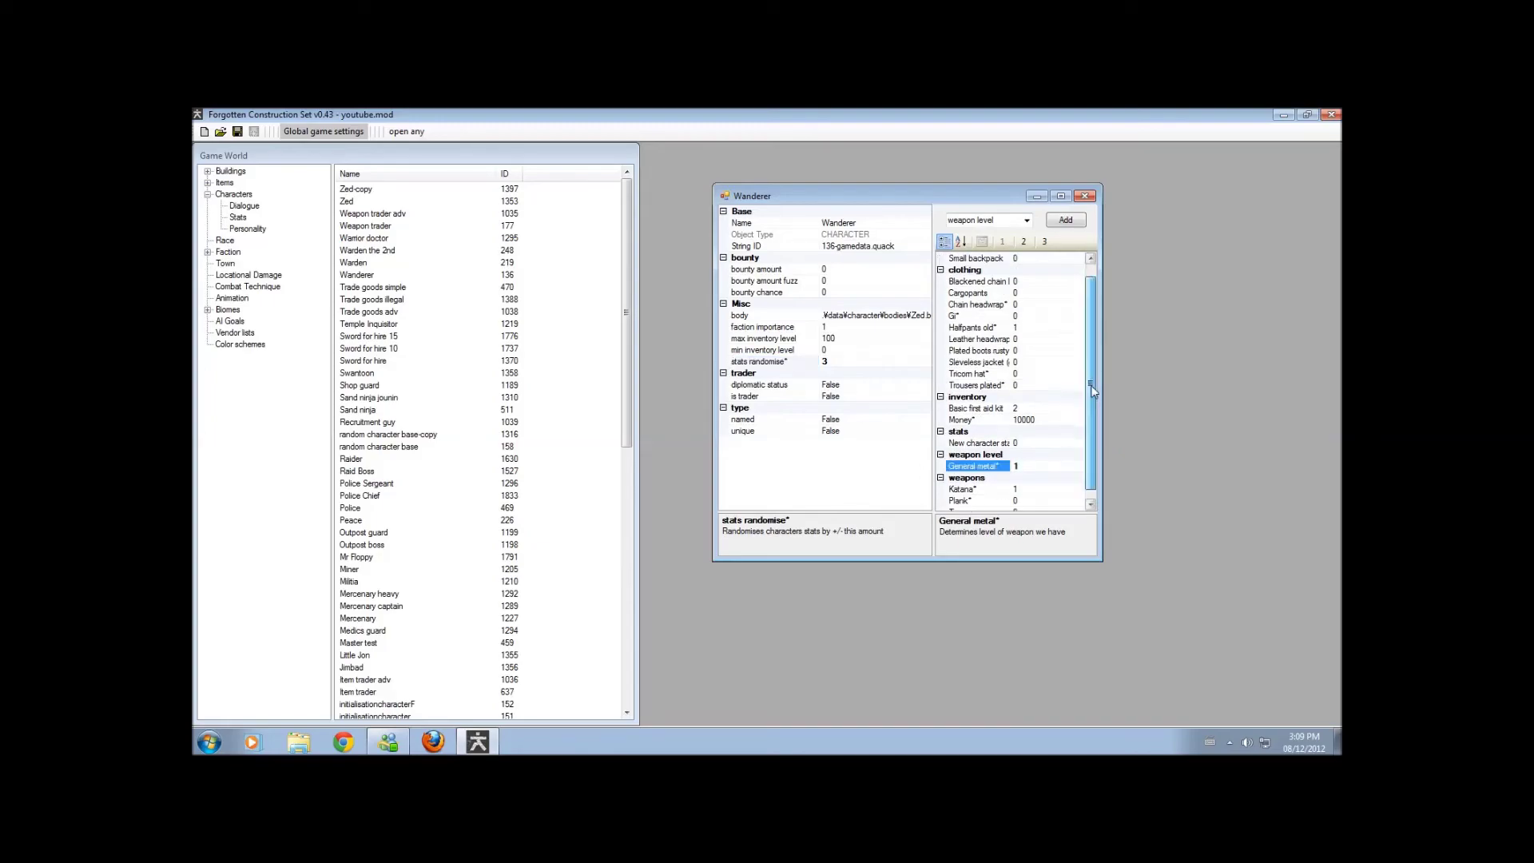
# Close the Wanderer editor and browse the Items weapon subcategories, ending on Weapons (mesh)
pyautogui.click(1085, 196)
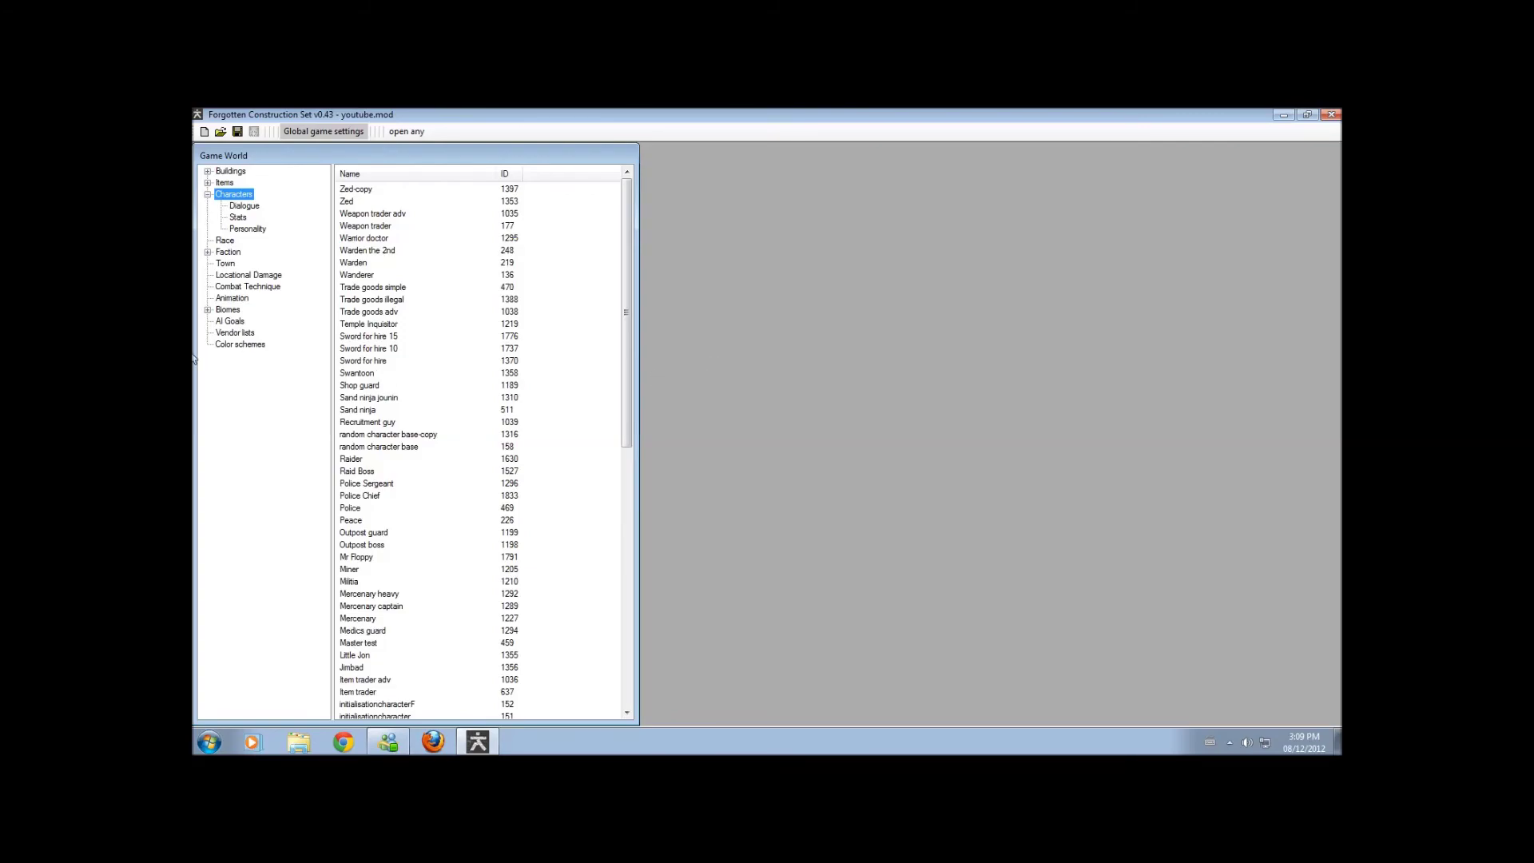
pyautogui.click(207, 183)
pyautogui.click(222, 194)
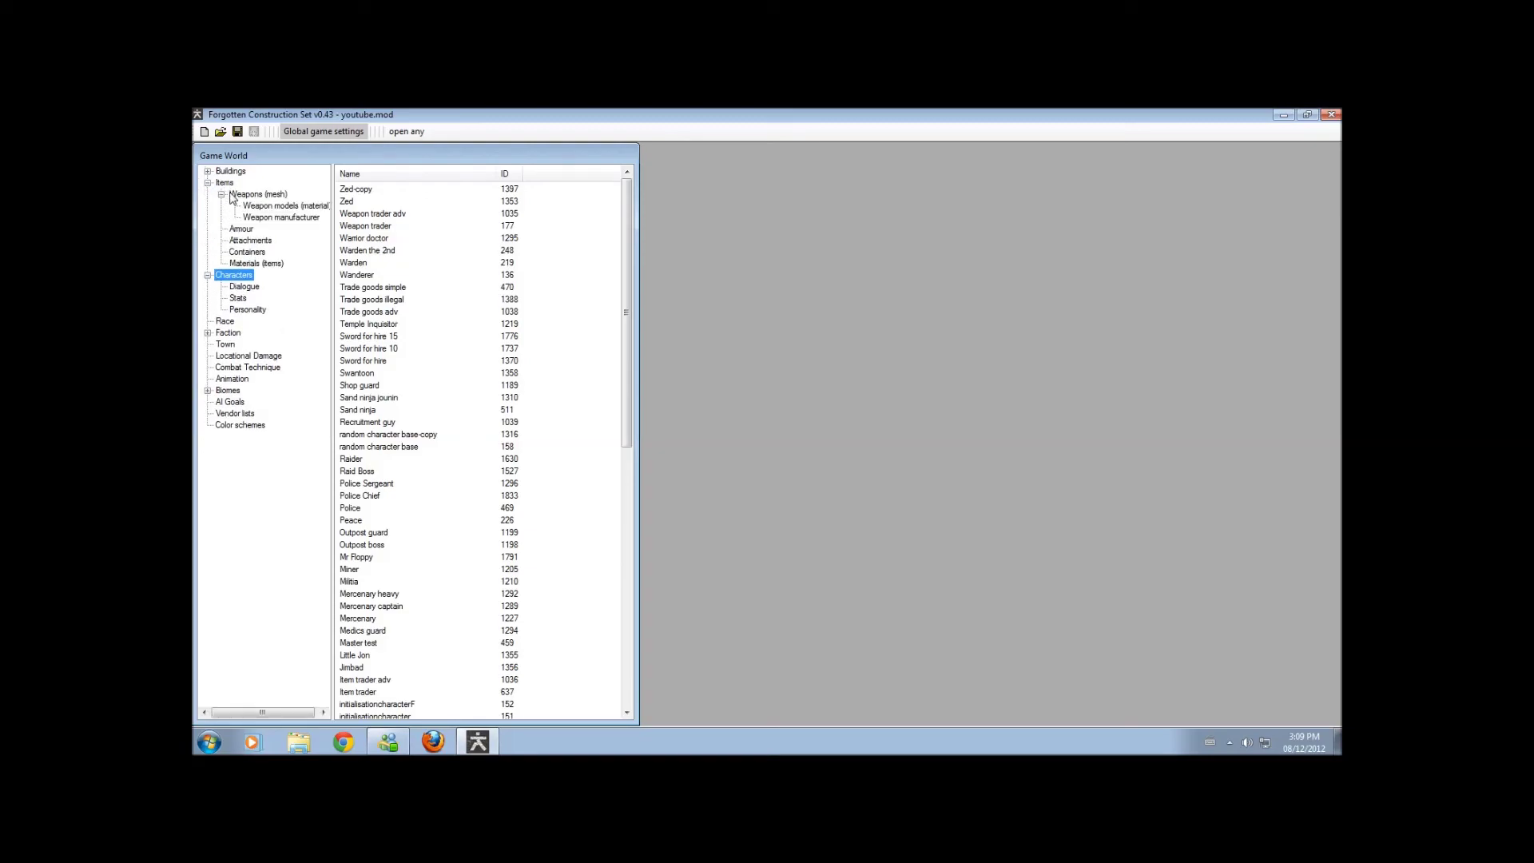
pyautogui.click(257, 195)
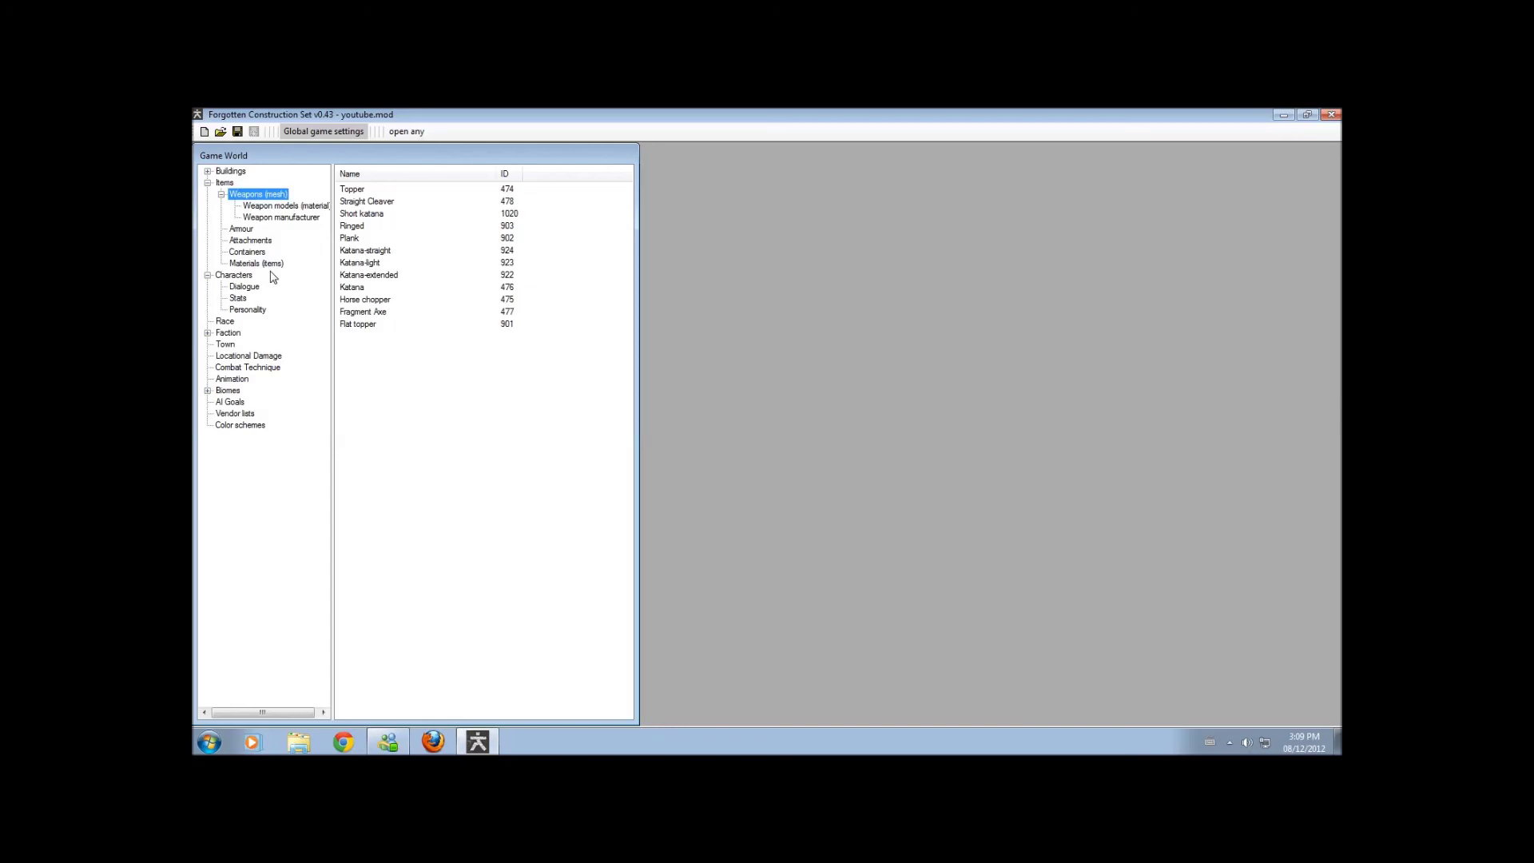
pyautogui.click(248, 209)
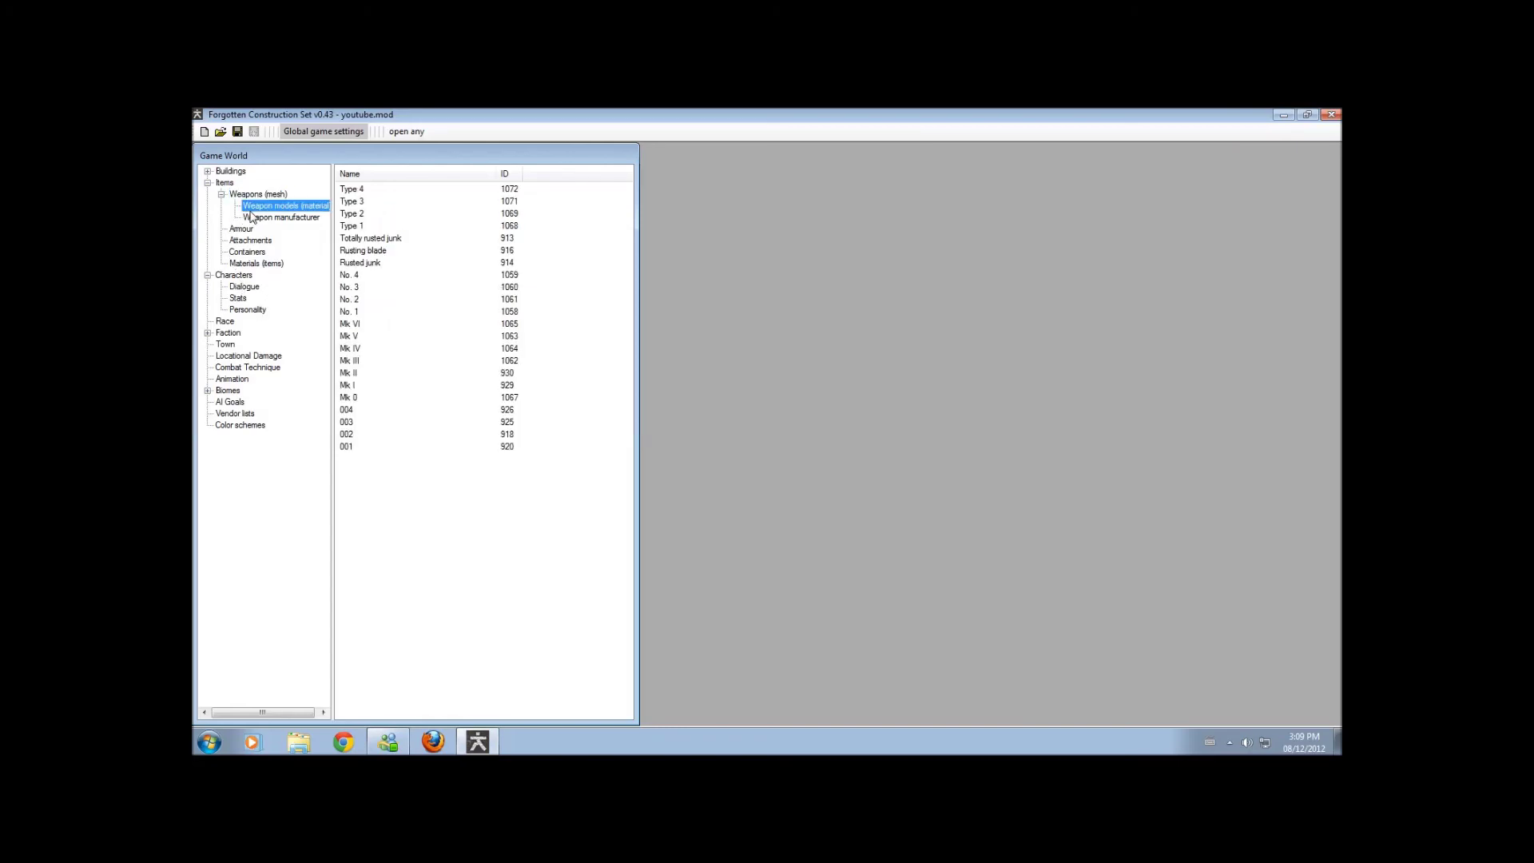
pyautogui.click(263, 217)
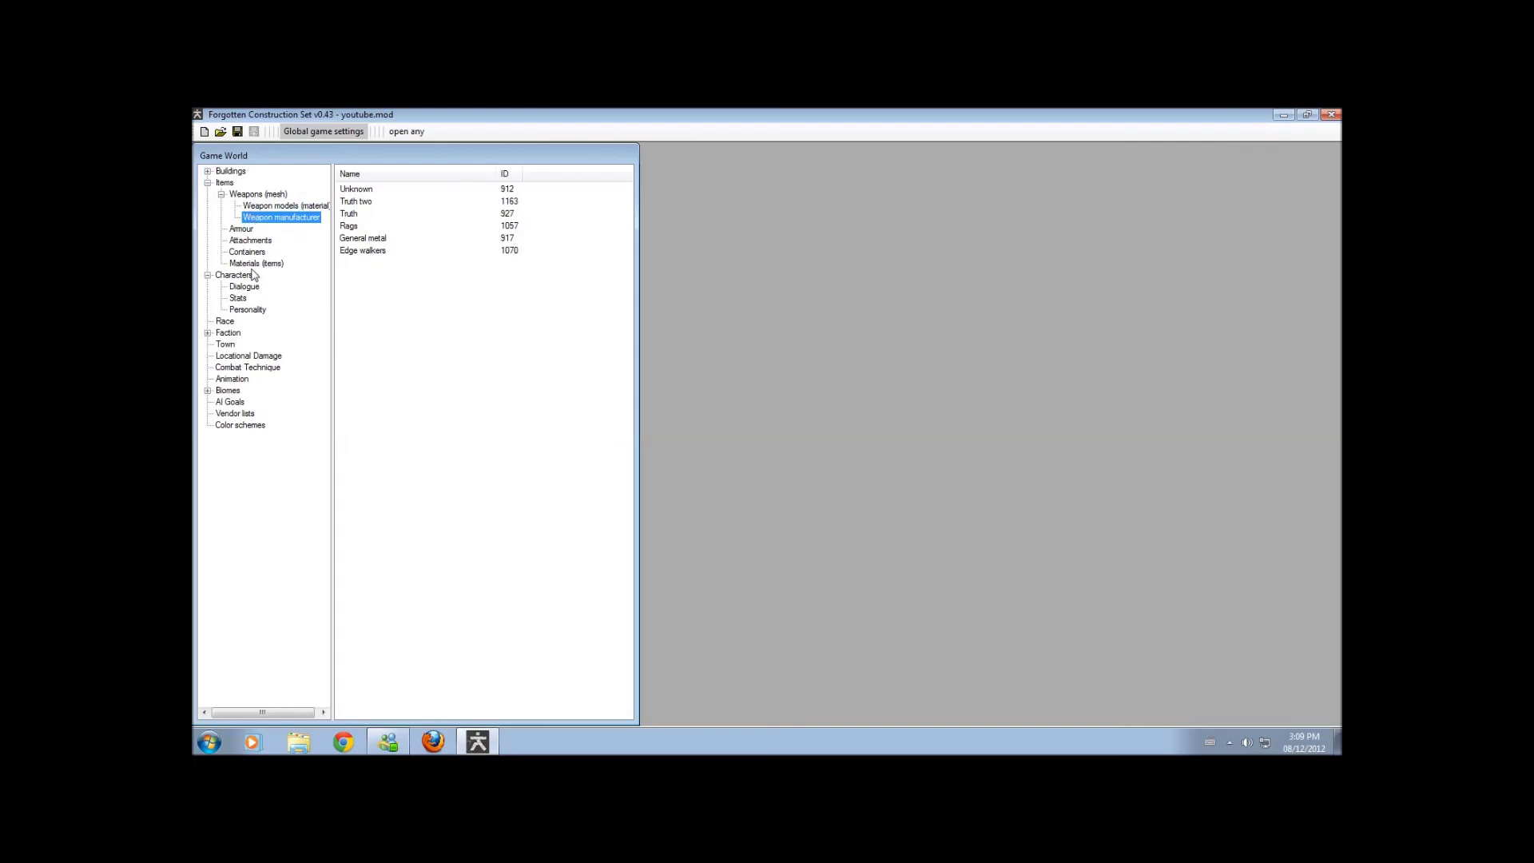
pyautogui.click(255, 194)
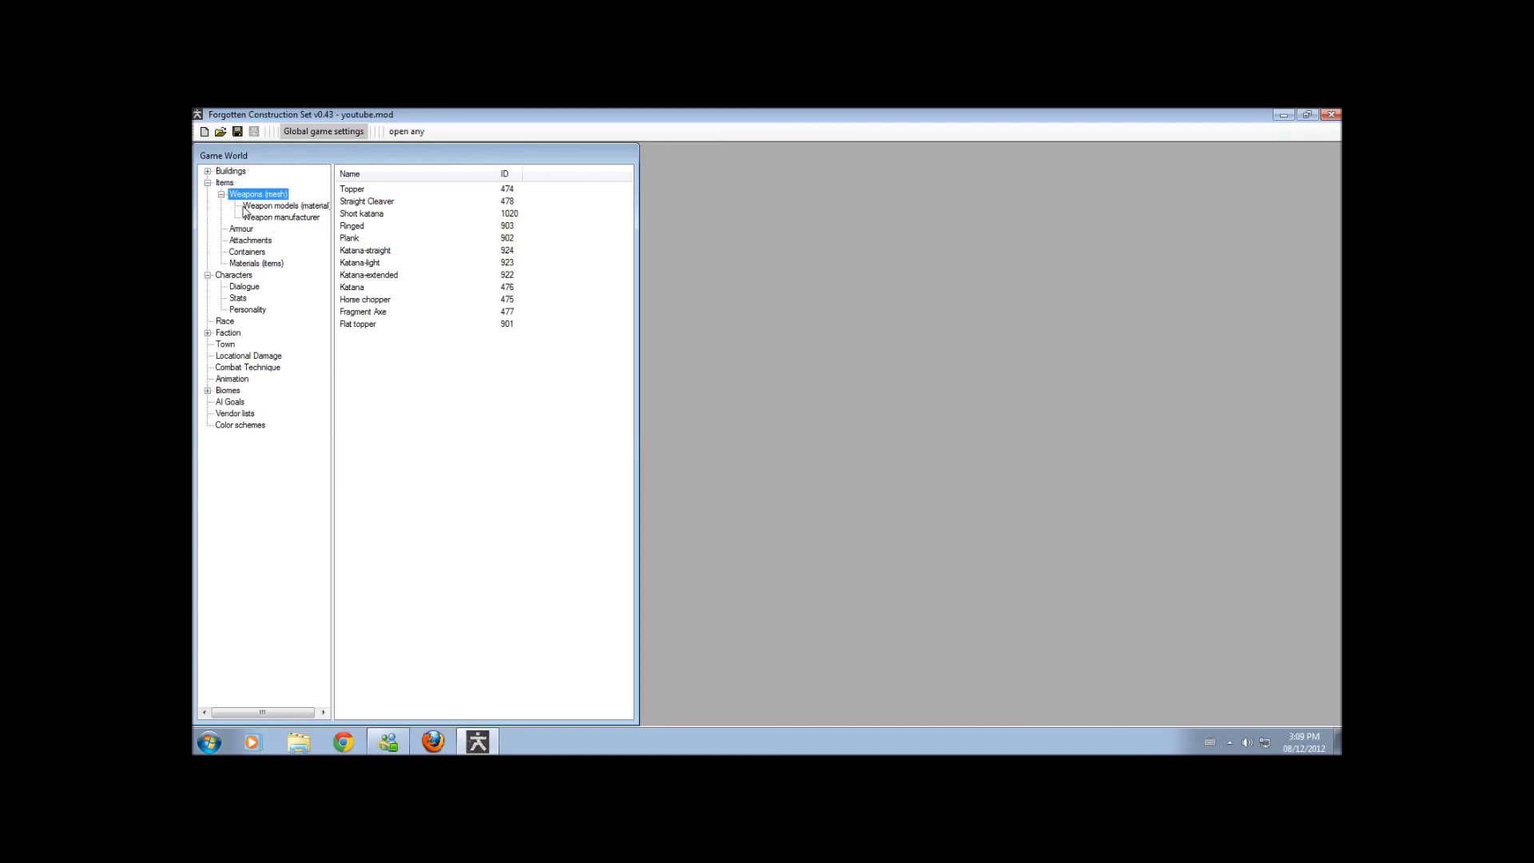